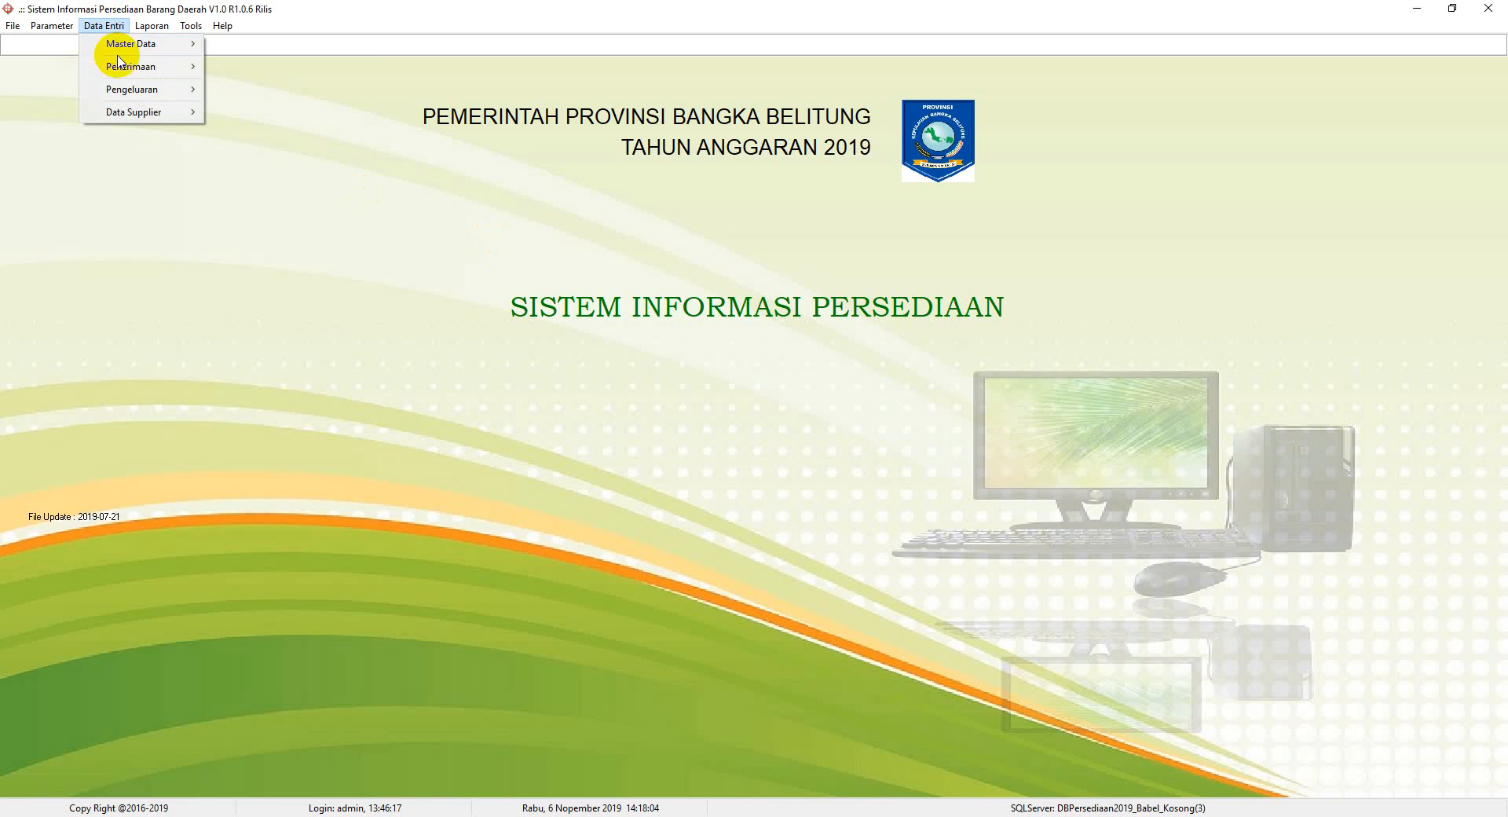
# Open the goods receipt entry and choose unit Dinas Pendidikan, subunit Cabang Dinas Wilayah I, UPB SMA Negeri 1 Kota Pangkalpinang.
pyautogui.moveTo(128, 68)
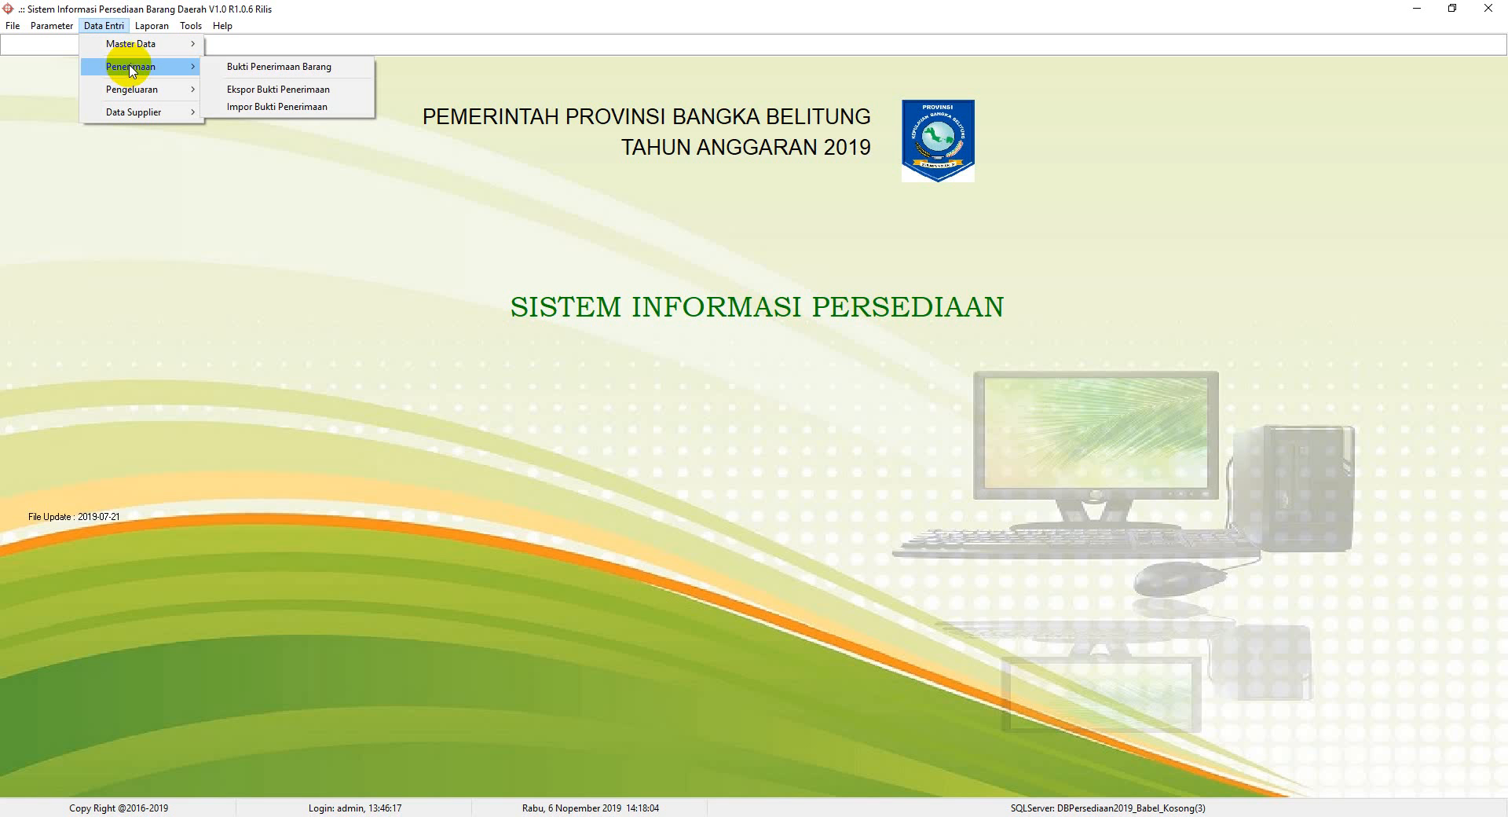
pyautogui.click(246, 69)
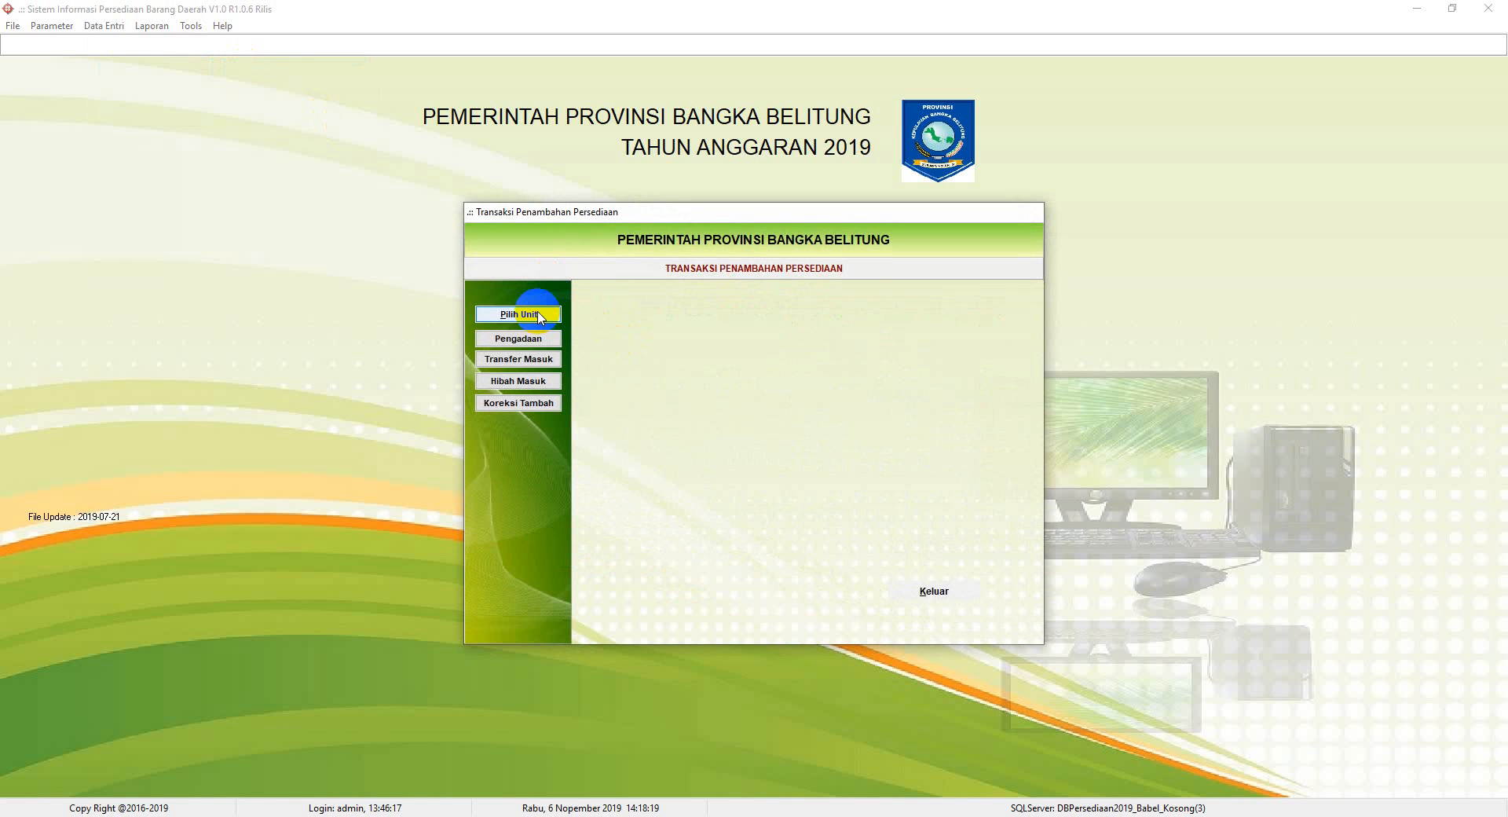
pyautogui.click(541, 316)
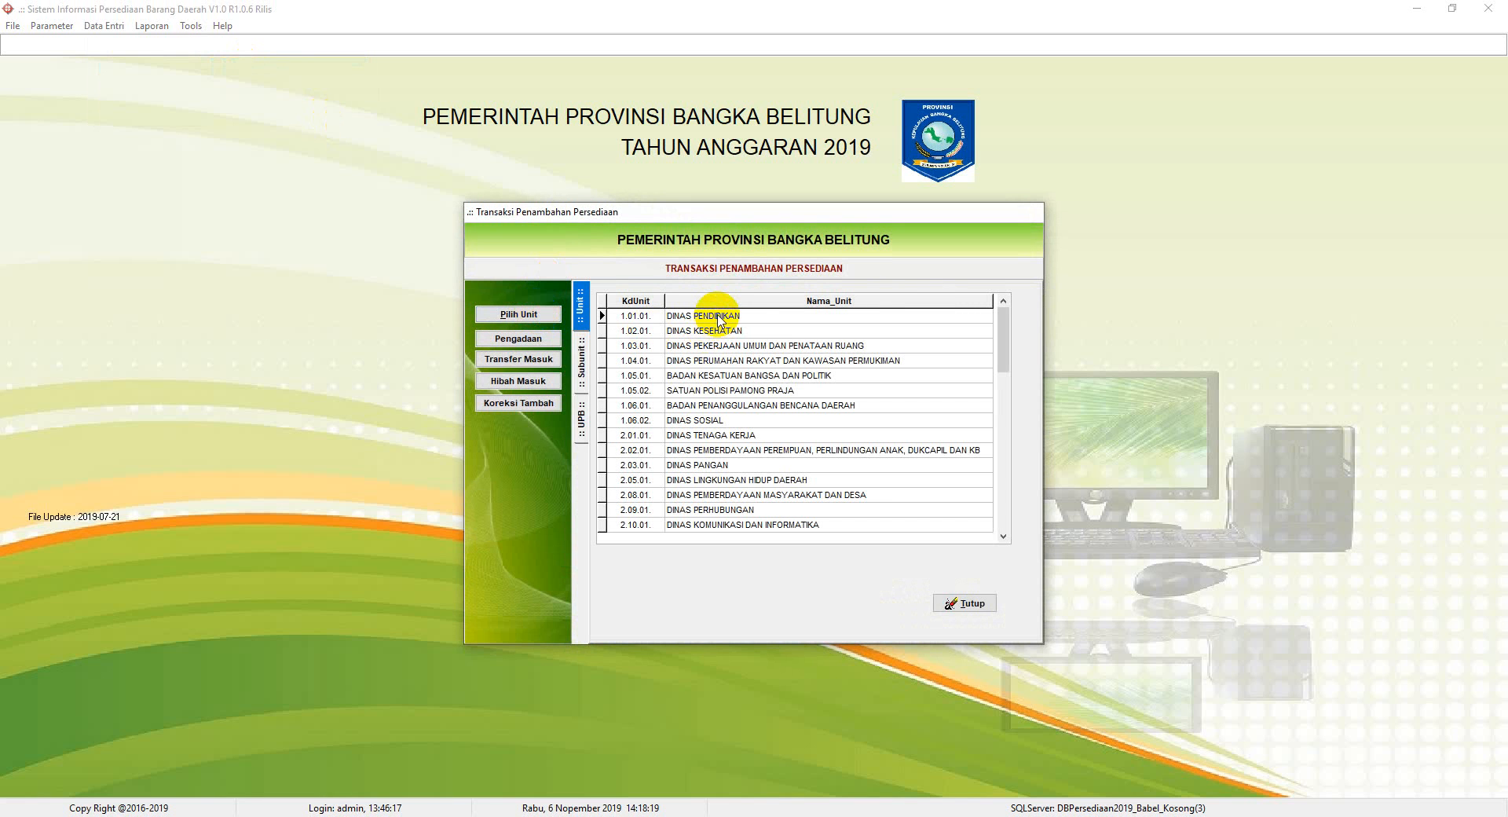
pyautogui.doubleClick(718, 318)
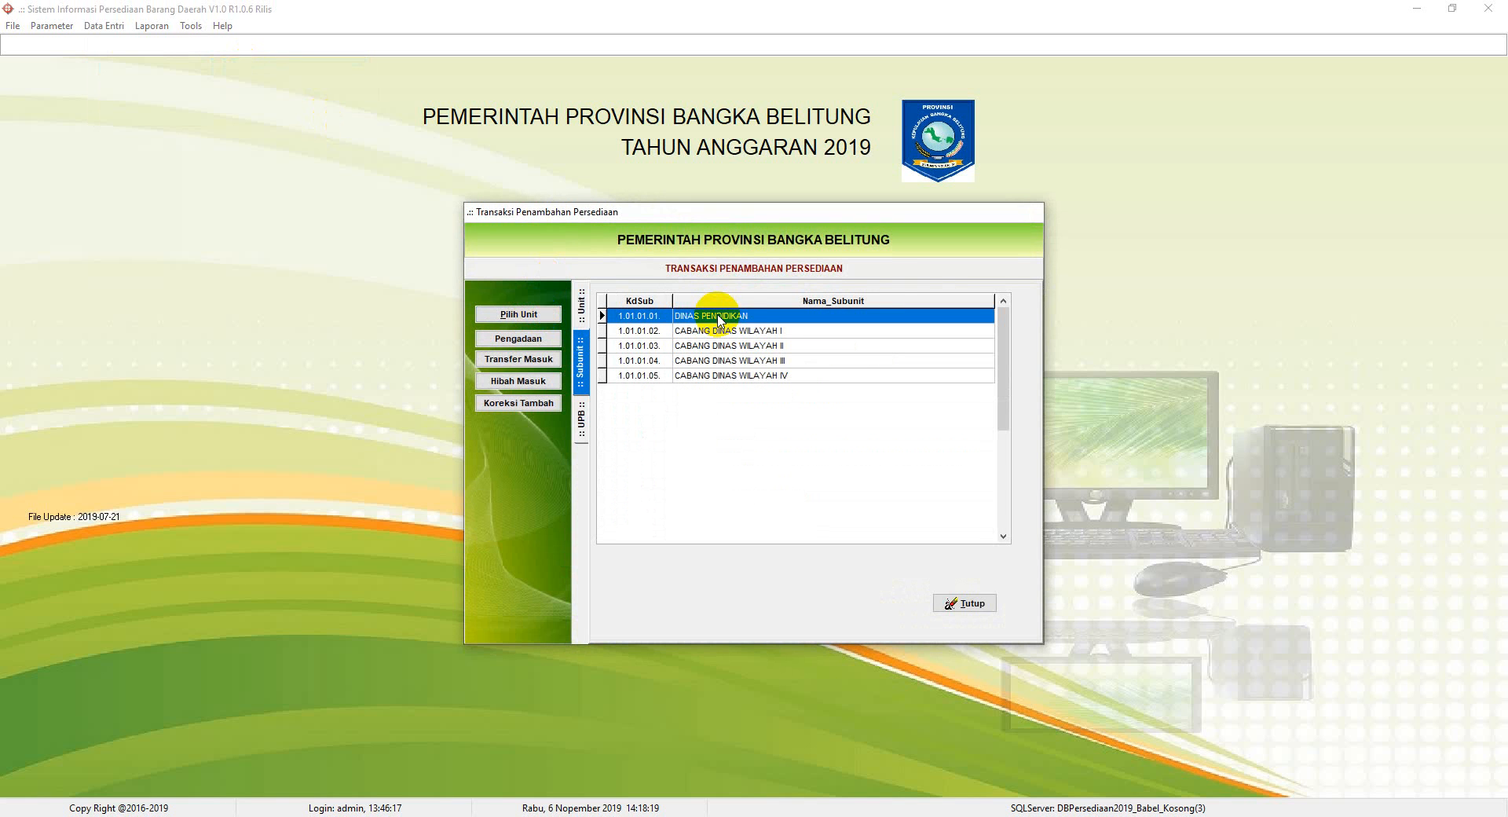
pyautogui.doubleClick(762, 335)
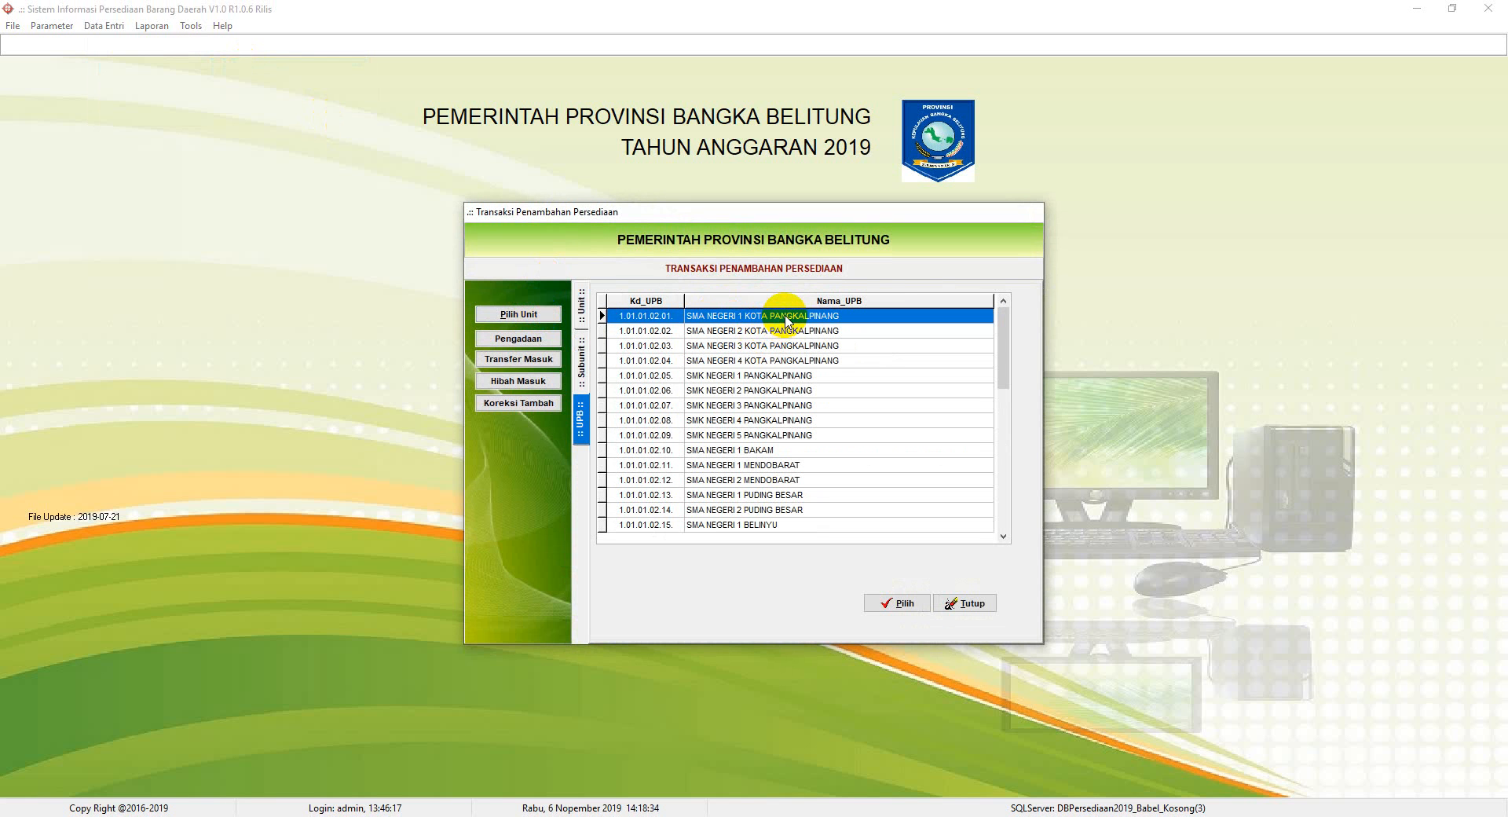
pyautogui.doubleClick(786, 318)
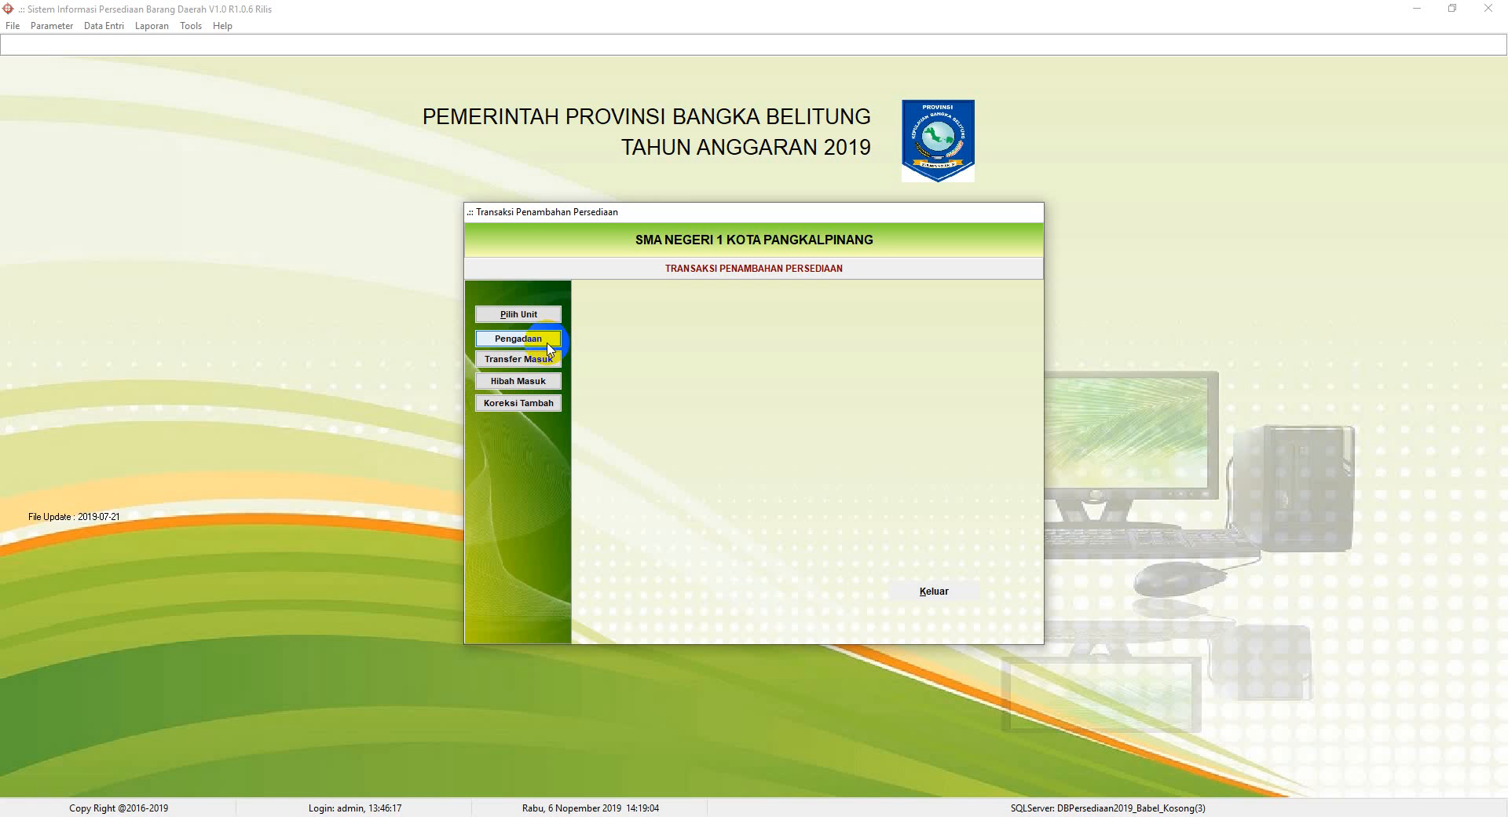
# Start a new procurement (Pengadaan) record and set its date to 07/10/2019.
pyautogui.click(542, 340)
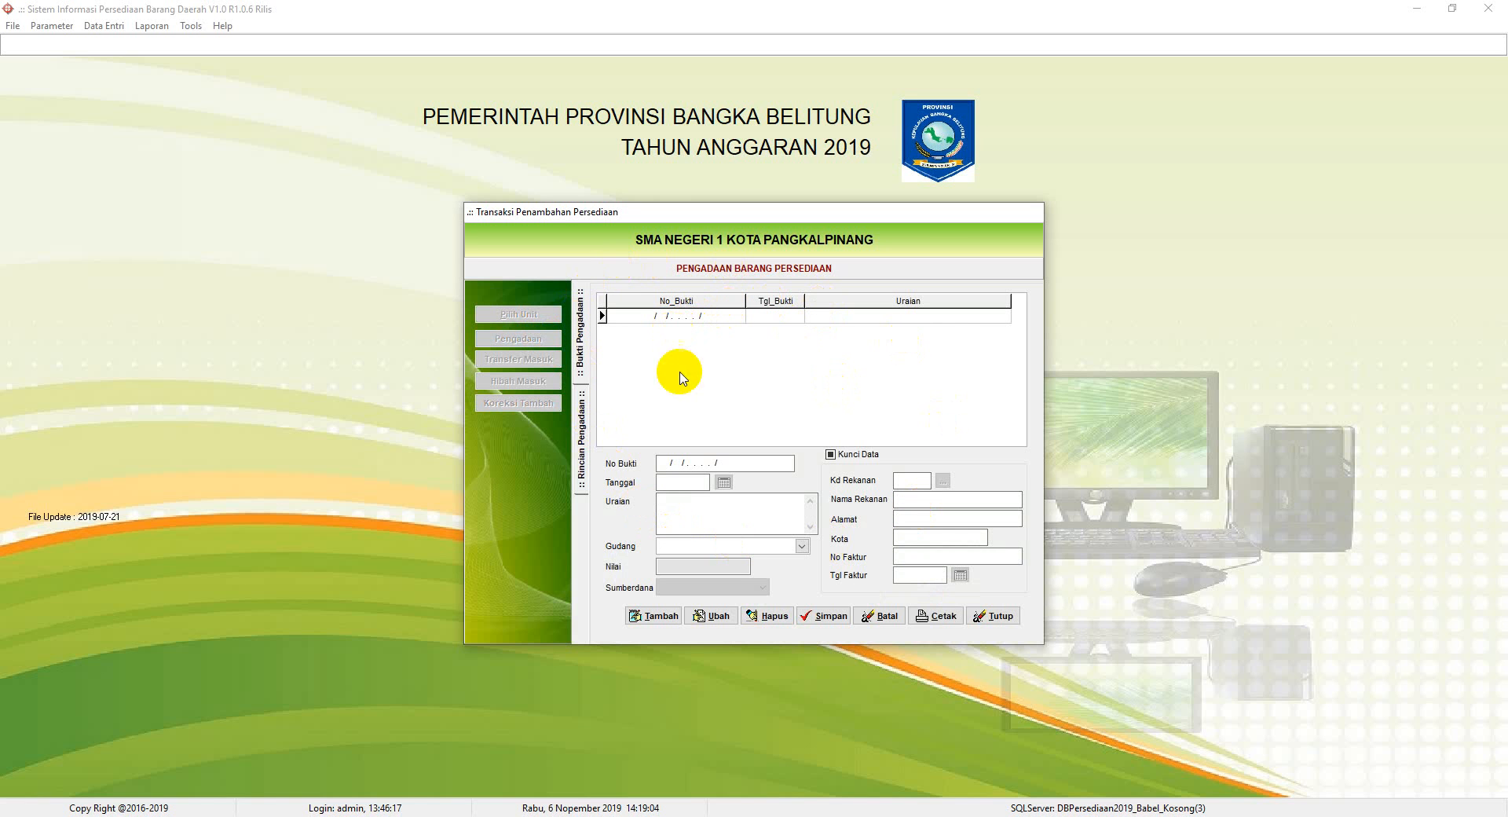
pyautogui.click(670, 624)
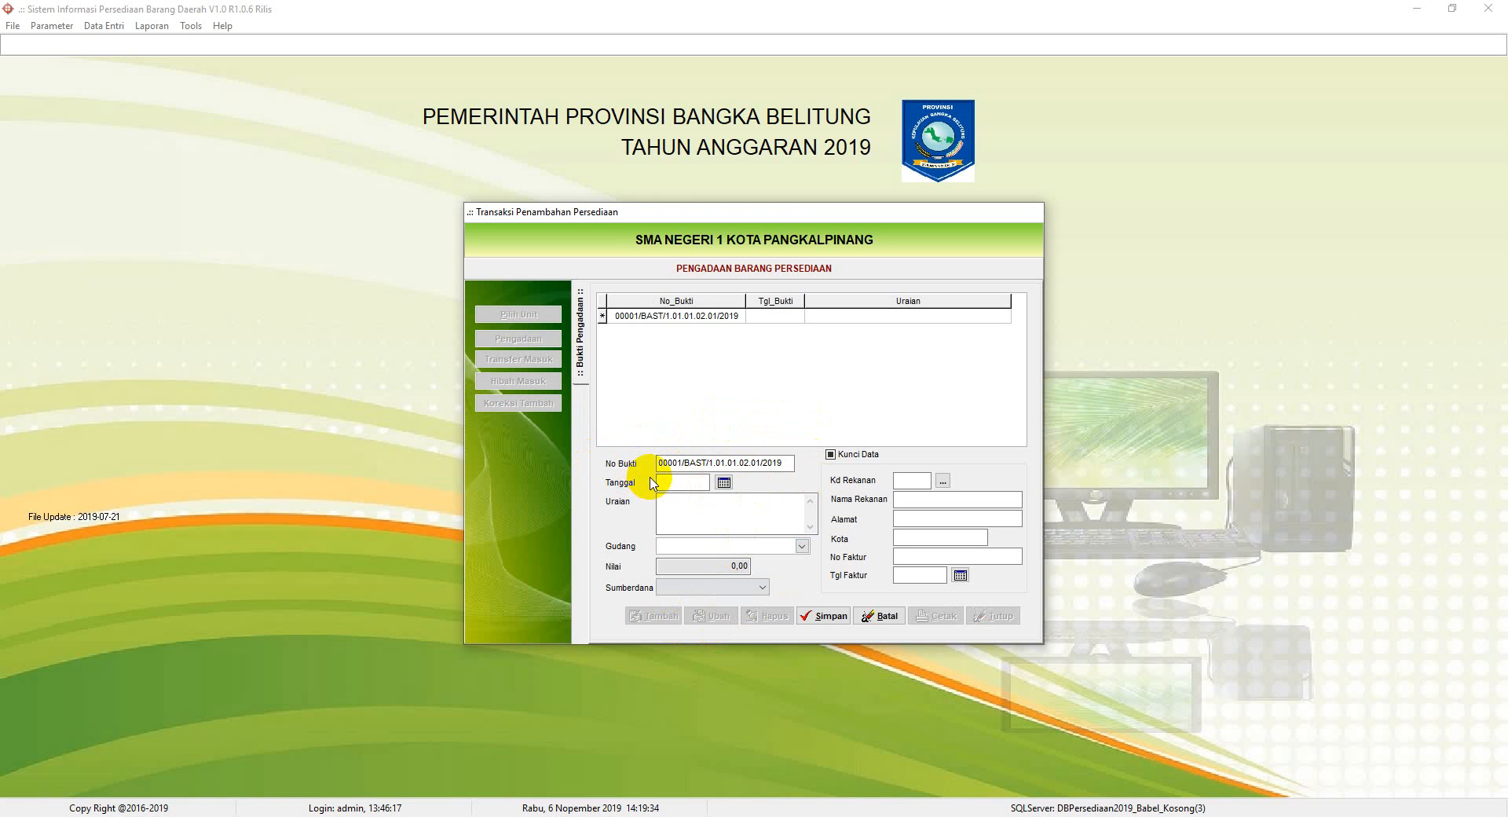
pyautogui.click(723, 483)
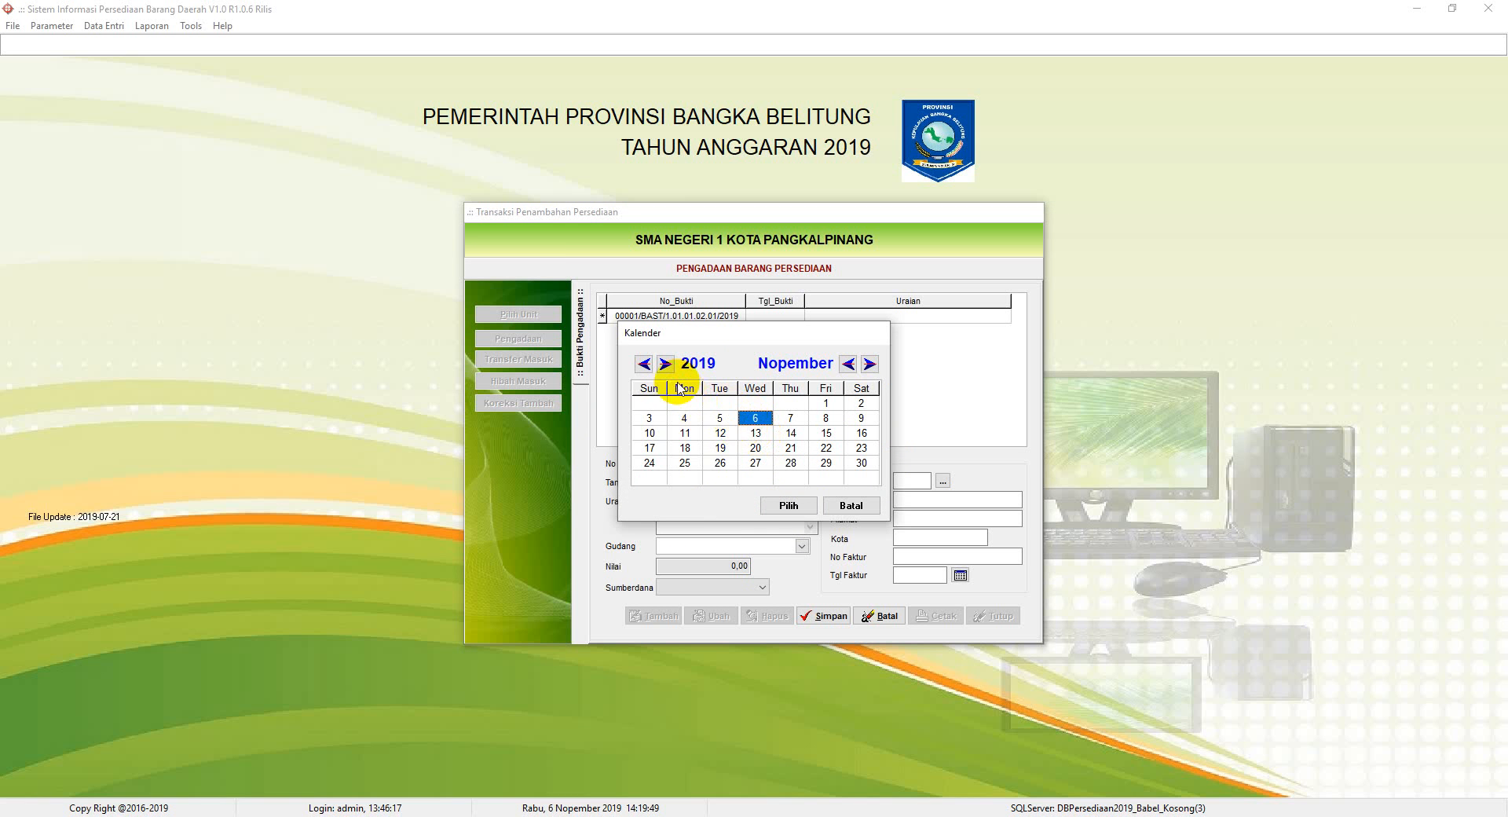
pyautogui.click(848, 364)
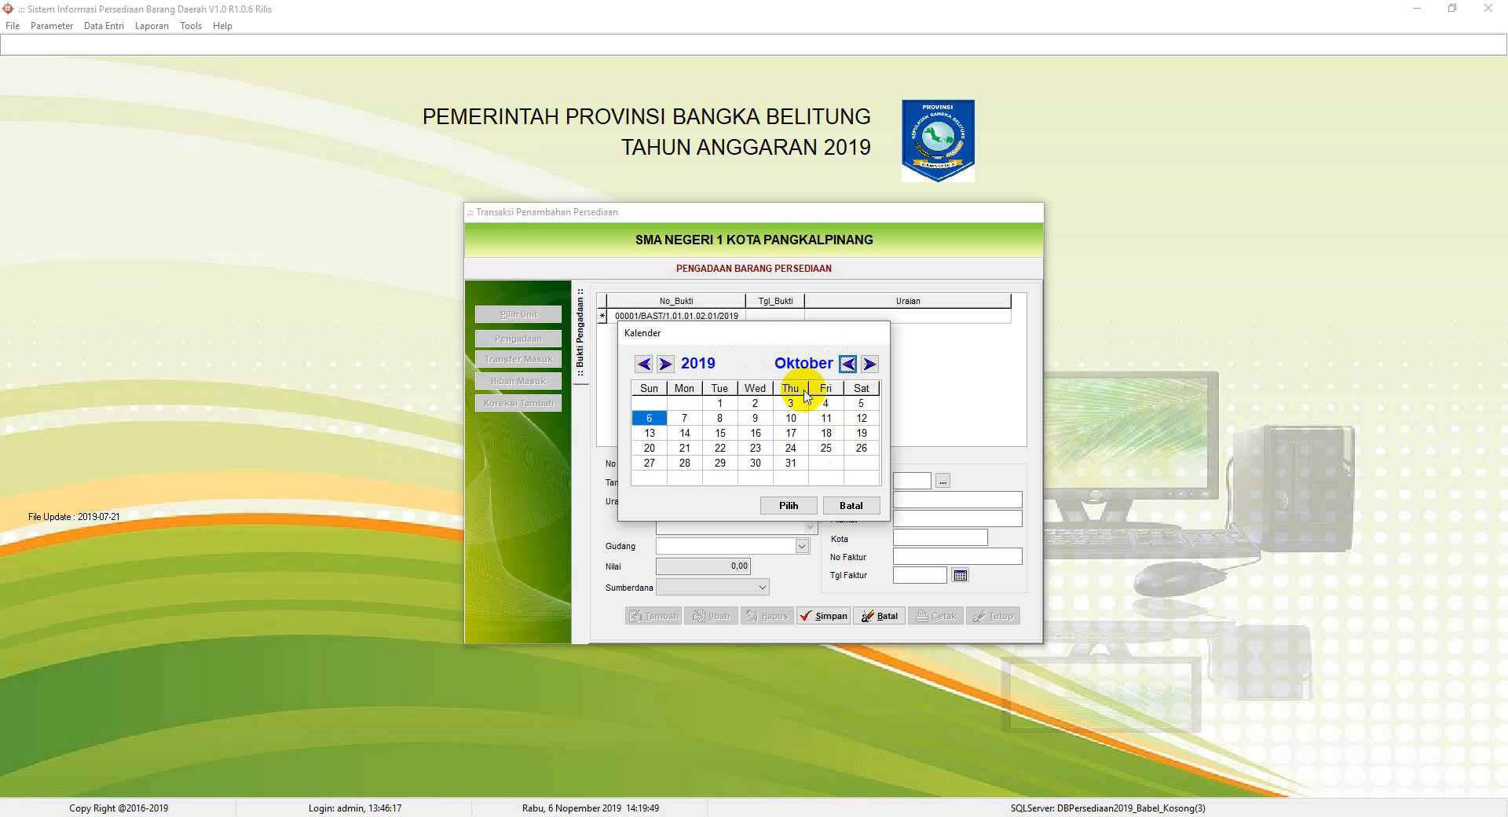
pyautogui.click(690, 421)
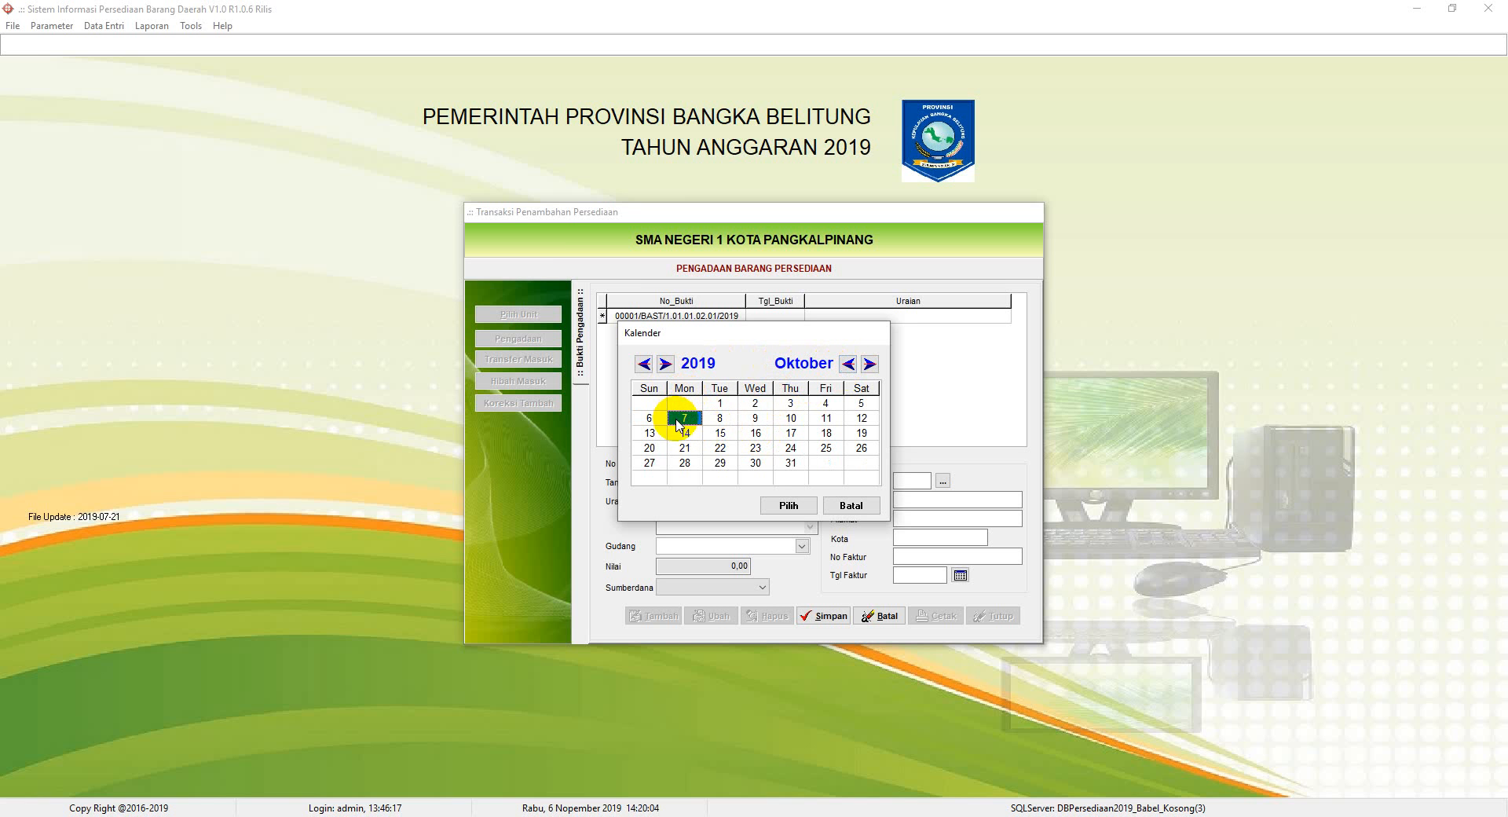
pyautogui.click(790, 505)
# Enter "Pembelian Barang Alat ATK" as the description (Uraian) of the procurement record.
pyautogui.click(736, 519)
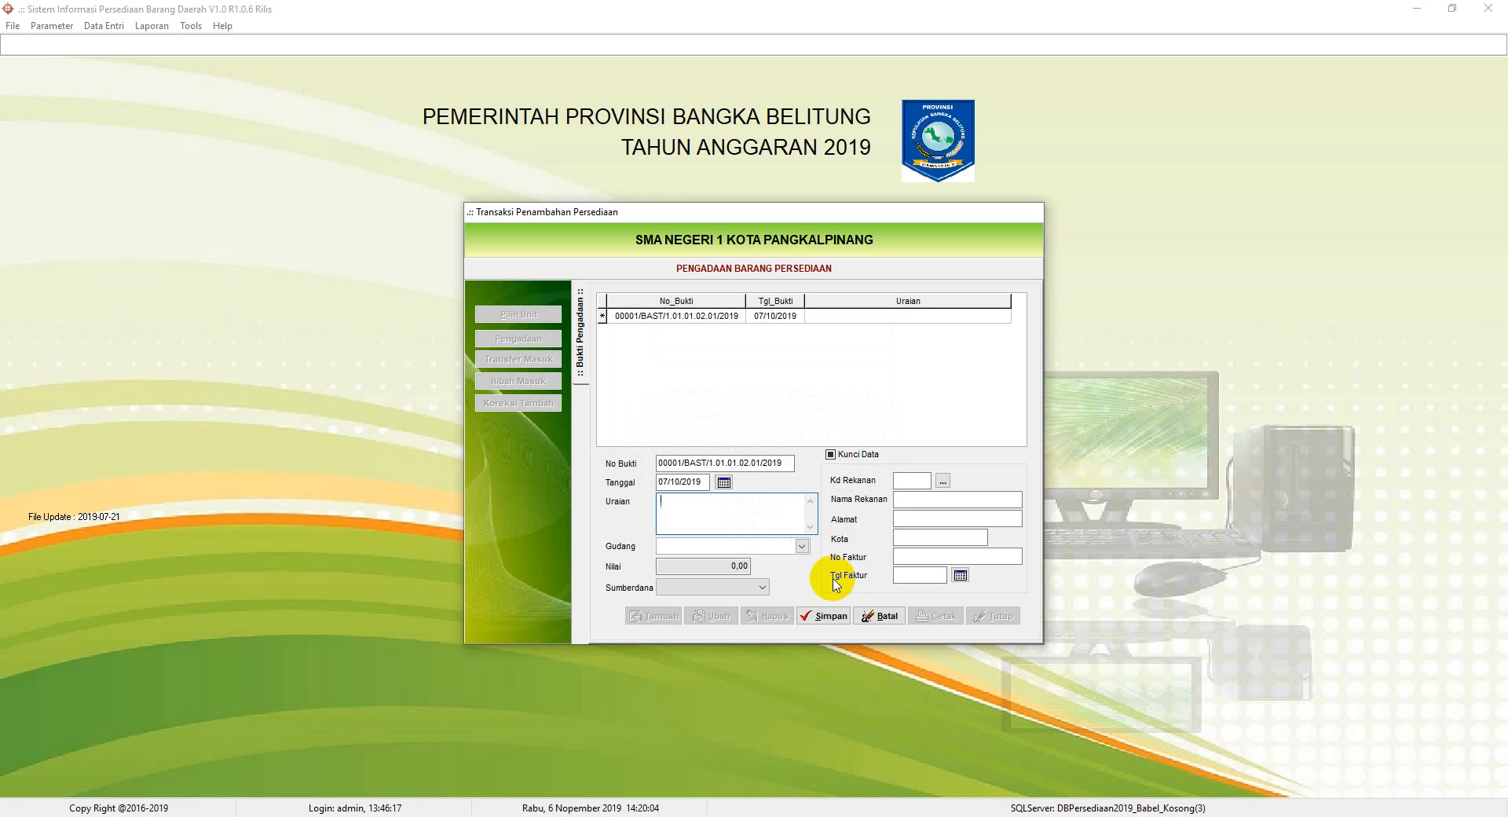
pyautogui.write('U')
pyautogui.press('BackSpace')
pyautogui.press('BackSpace')
pyautogui.press('BackSpace')
pyautogui.write('Pemb')
pyautogui.write('elian ')
pyautogui.write('Barang')
pyautogui.write(' B')
pyautogui.write('Alat ATK')
# Set the warehouse (Gudang) to SMA Negeri 1 PKP and the funding source (Sumberdana) to BOS.
pyautogui.click(800, 546)
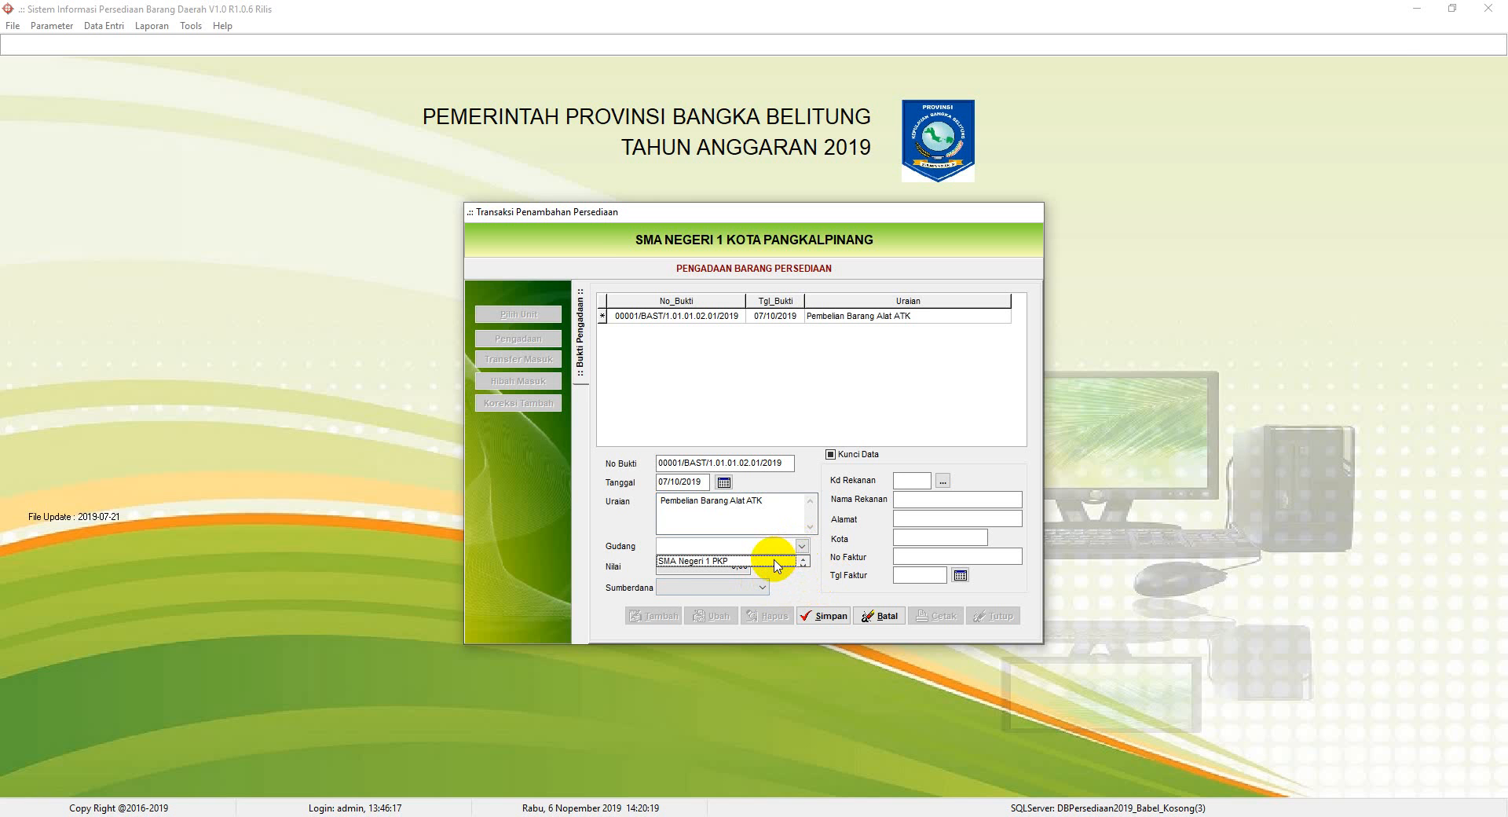
pyautogui.click(775, 561)
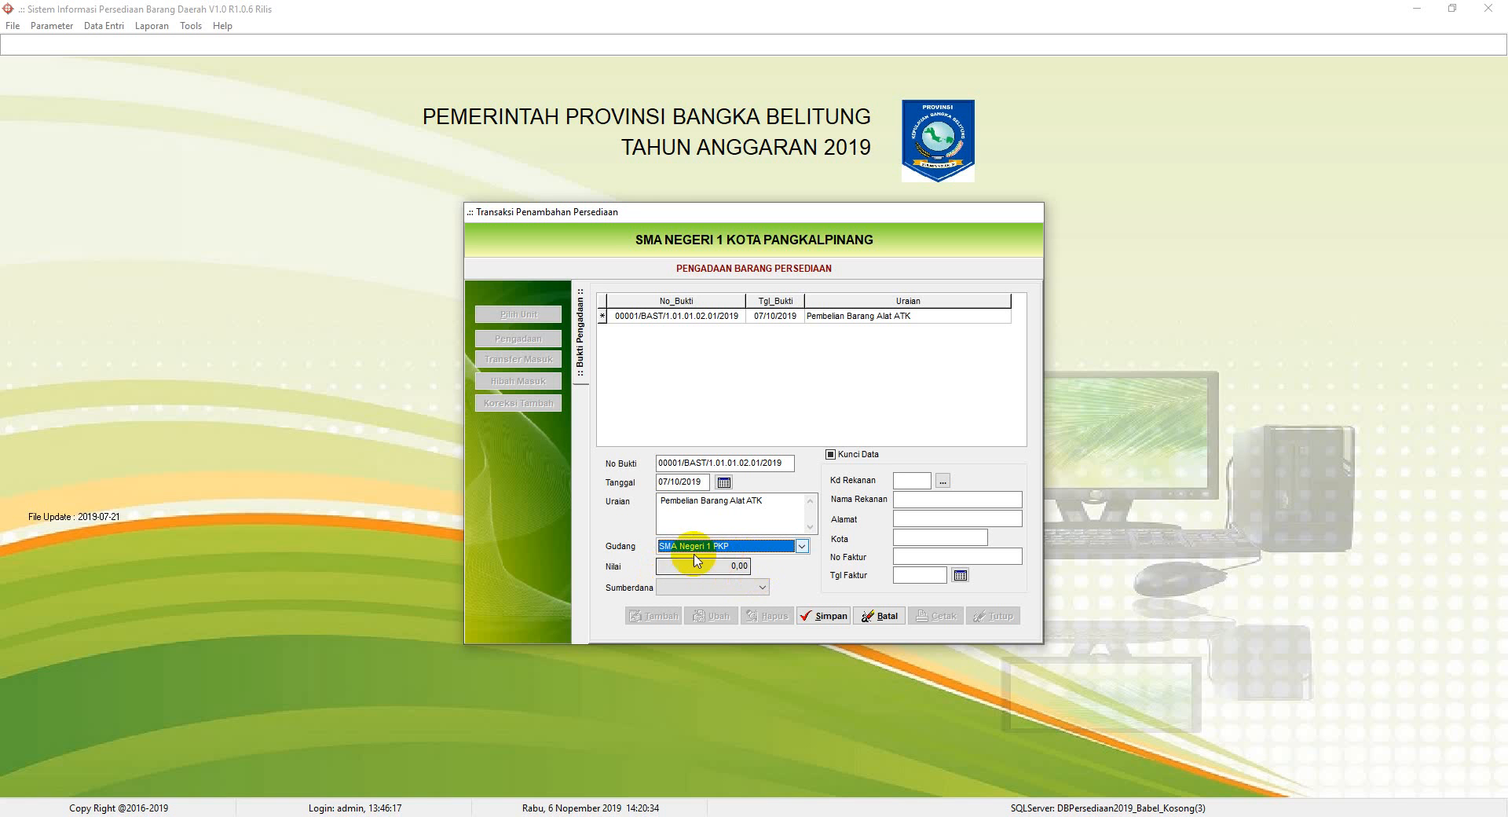
pyautogui.click(762, 588)
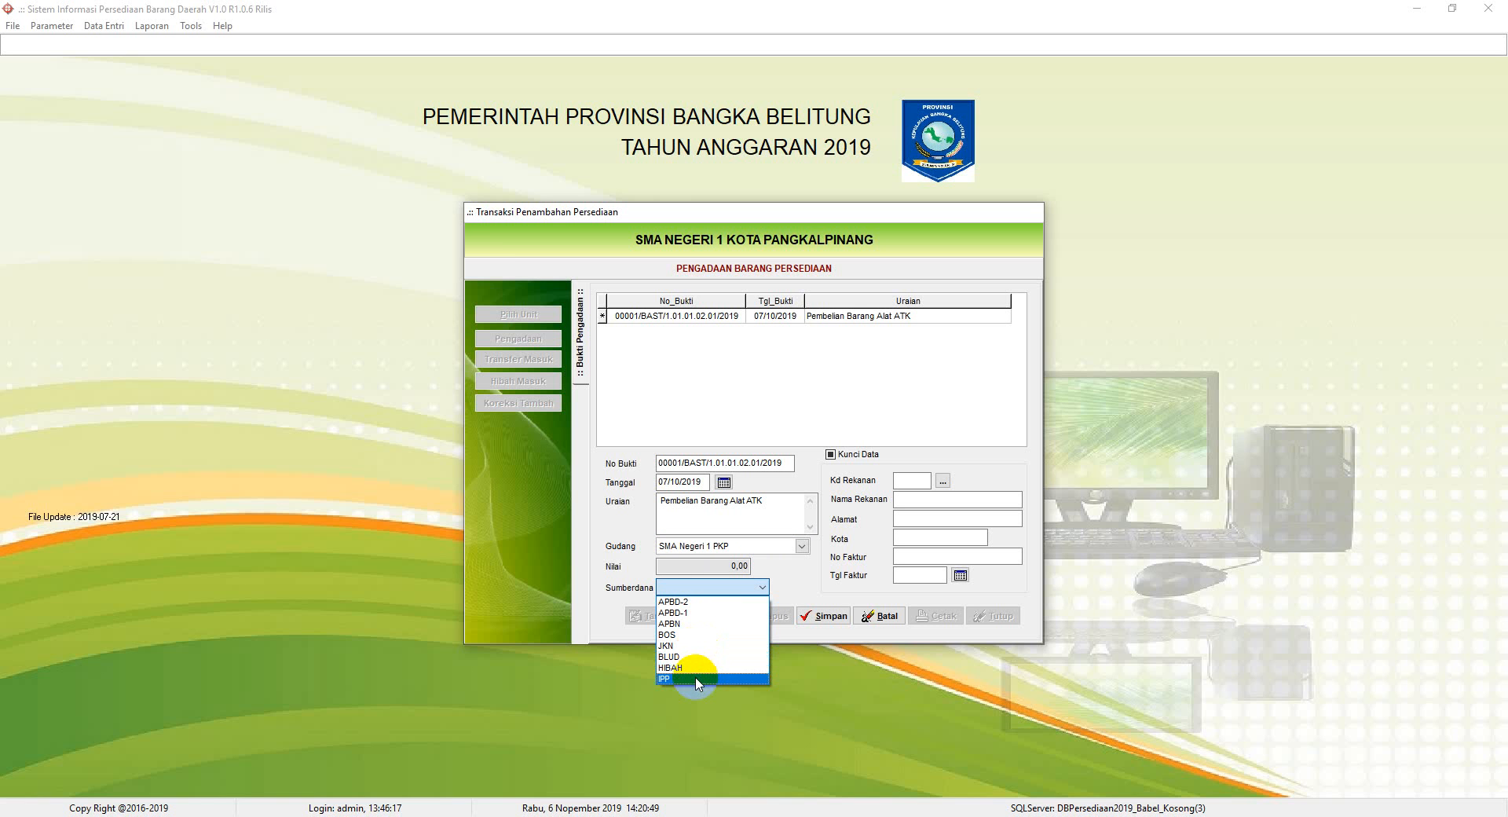
pyautogui.click(721, 635)
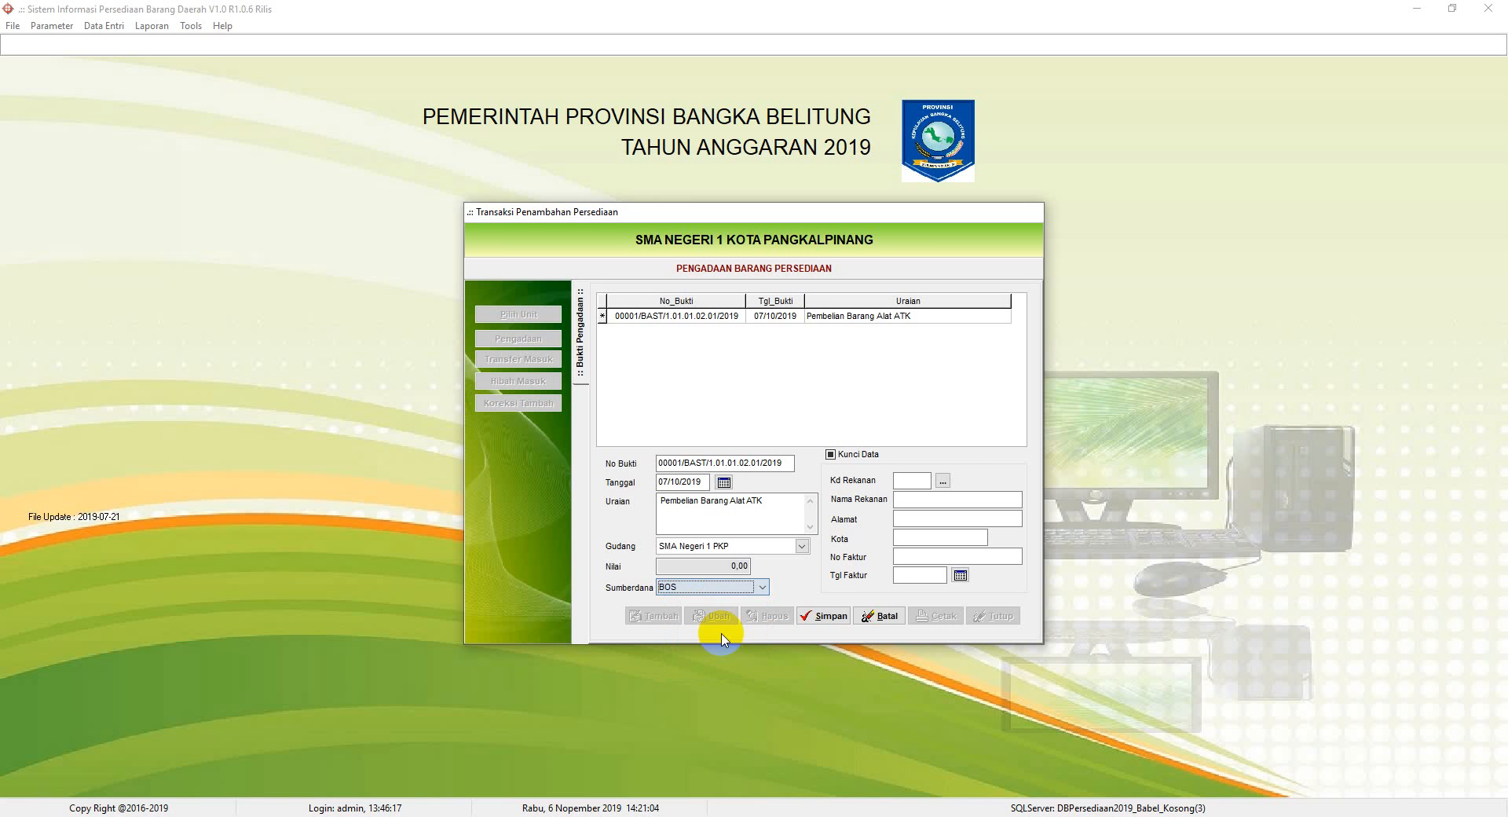
# Check the saved supplier list, and fill in the supplier name Toko ATK, its address, the city Pangkalpinang and the invoice number manually.
pyautogui.click(943, 480)
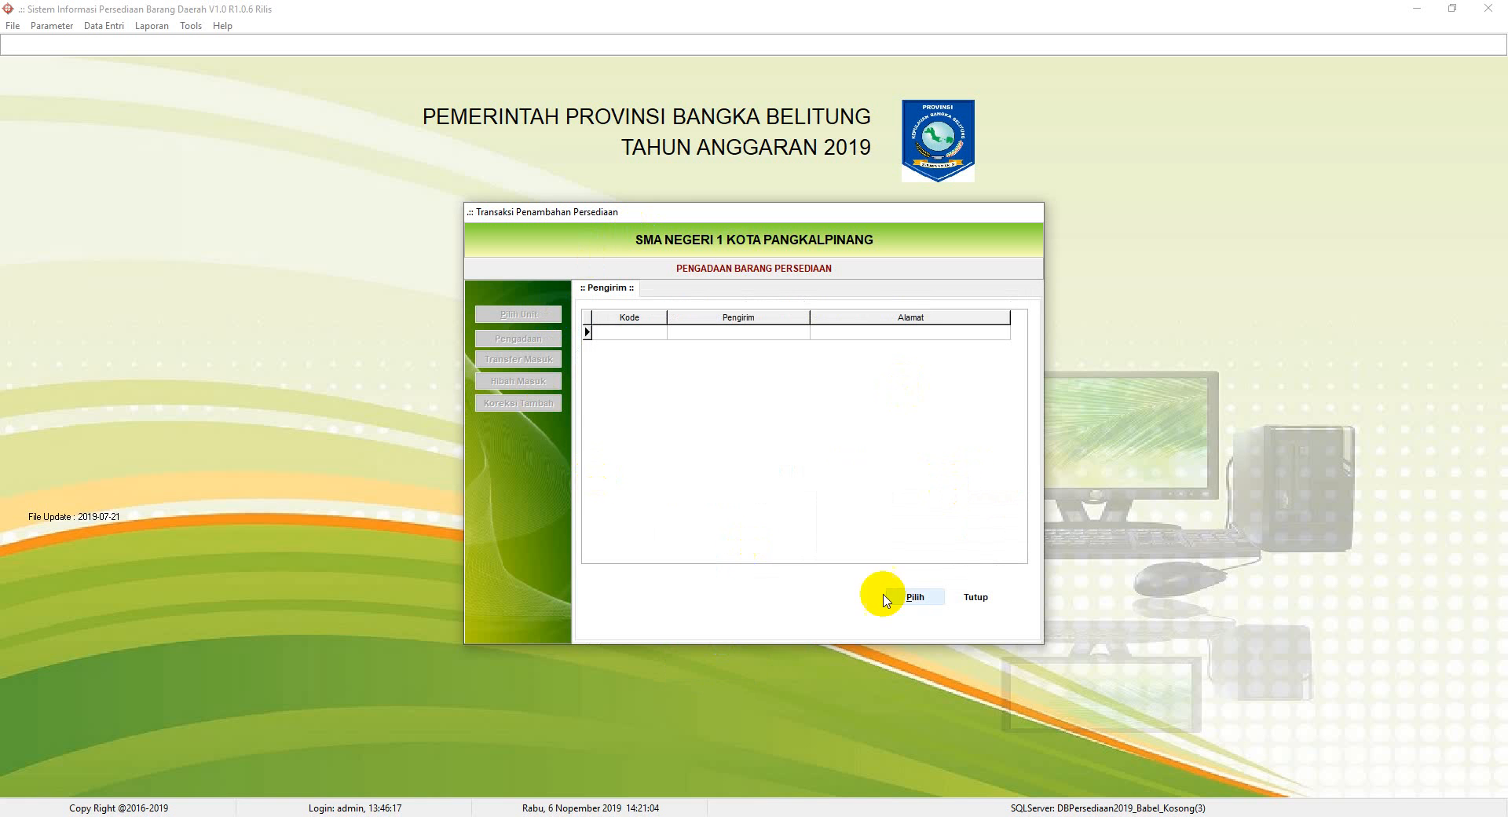
pyautogui.click(965, 599)
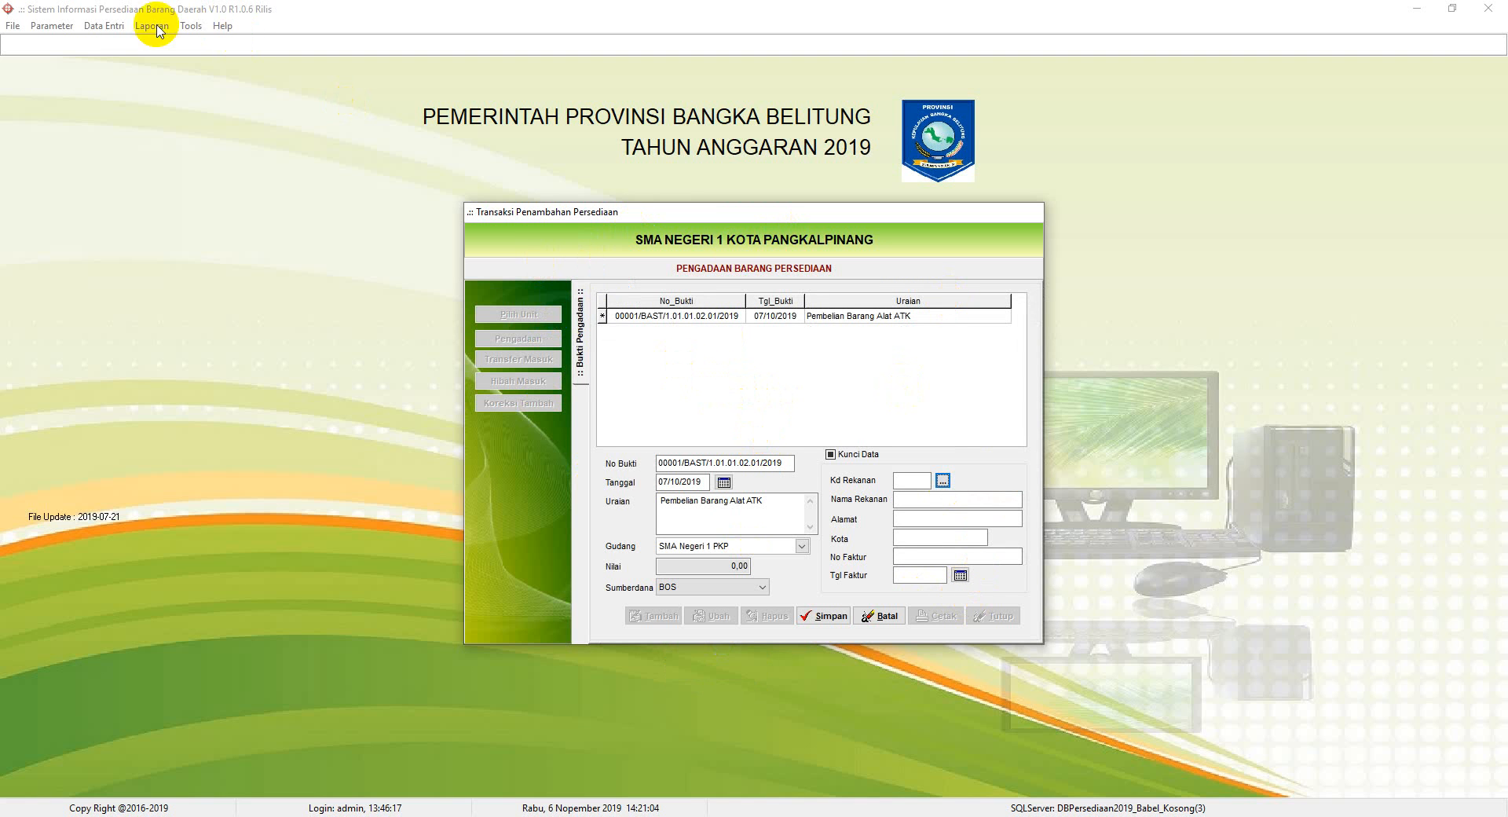
pyautogui.click(908, 498)
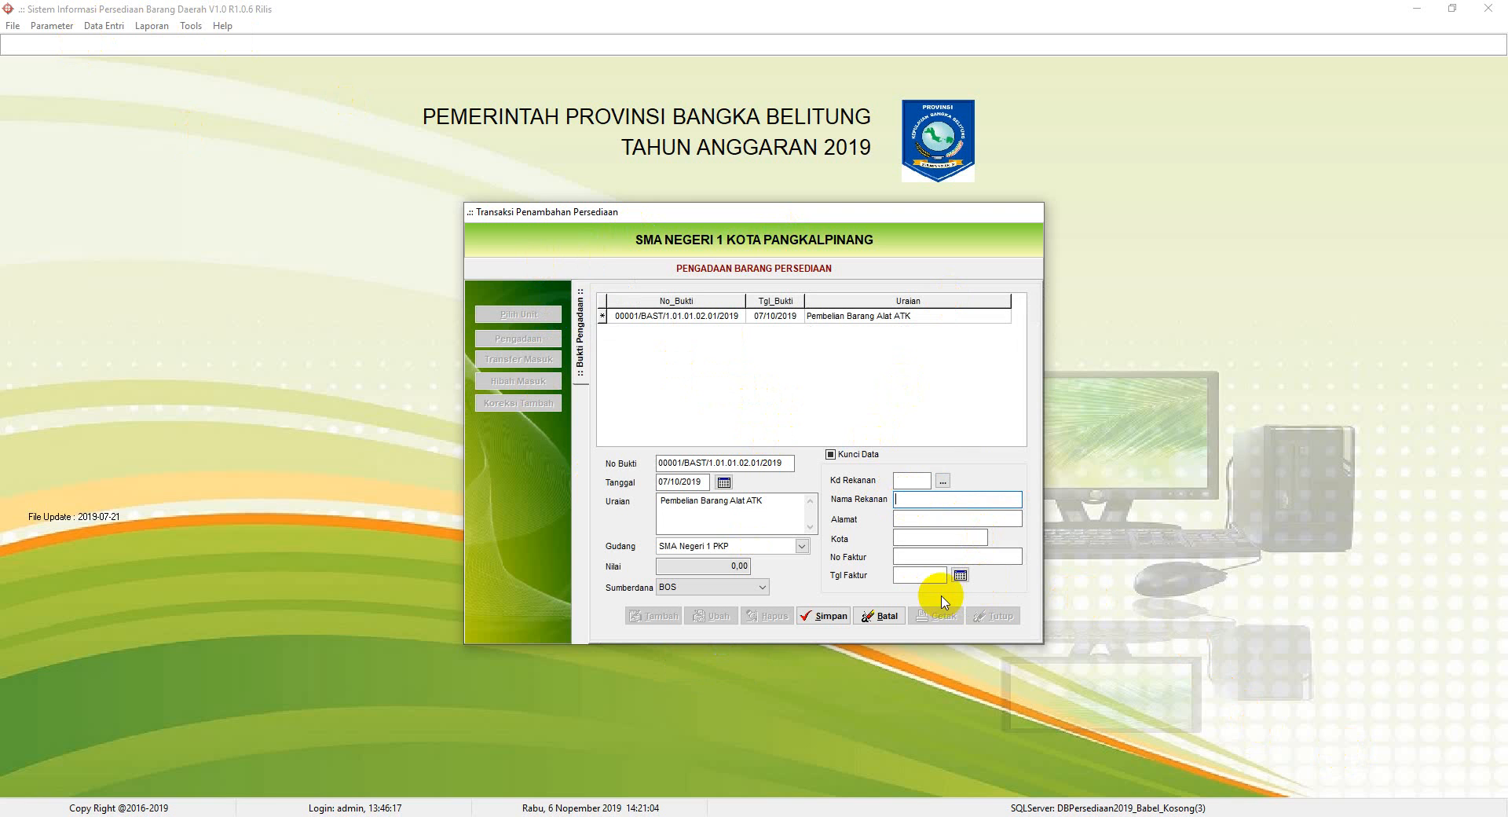
pyautogui.write('Toko ATK')
pyautogui.click(922, 521)
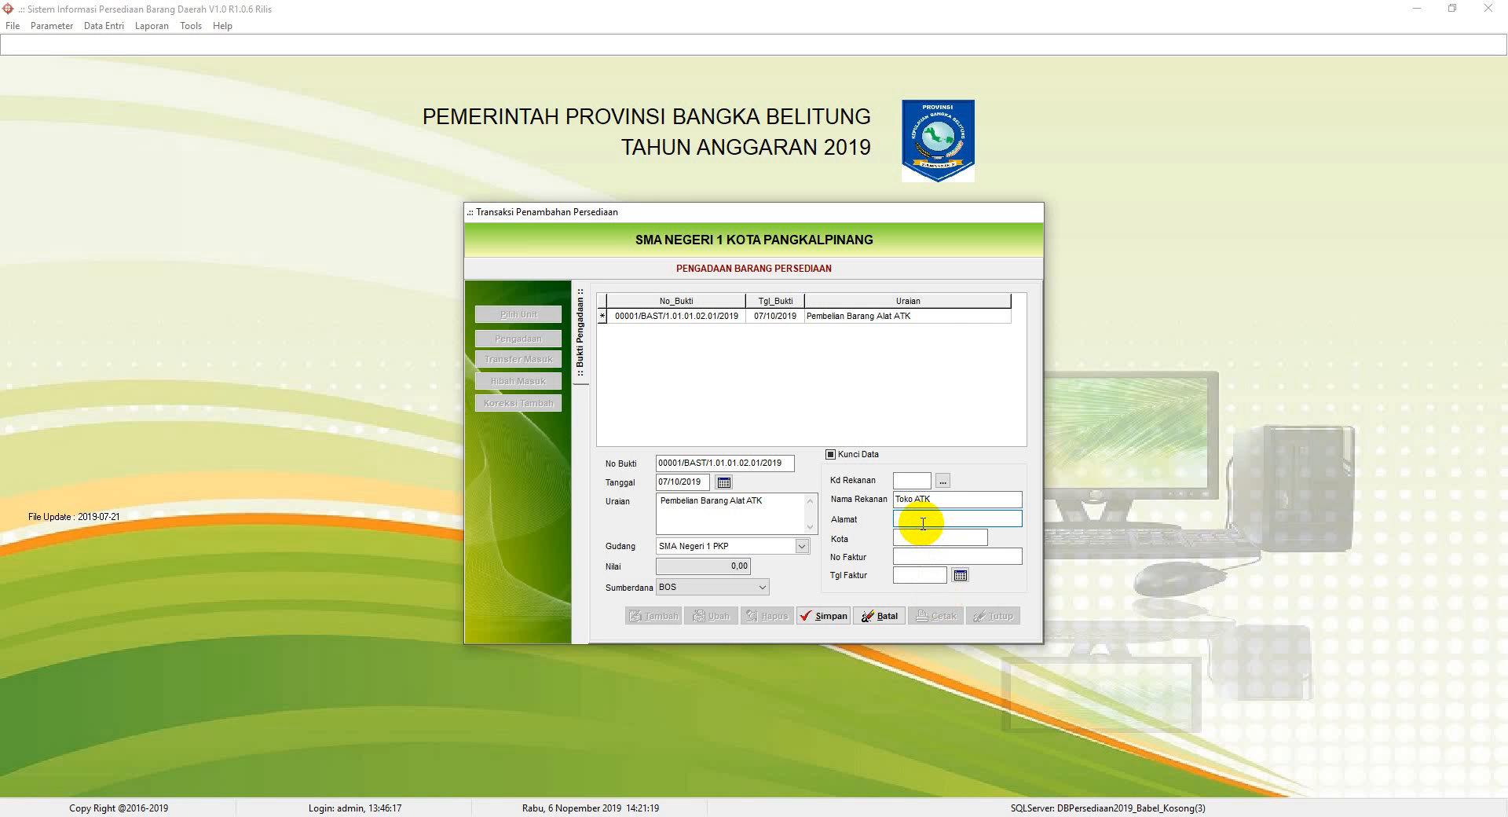
pyautogui.write('Jalan Sekolah')
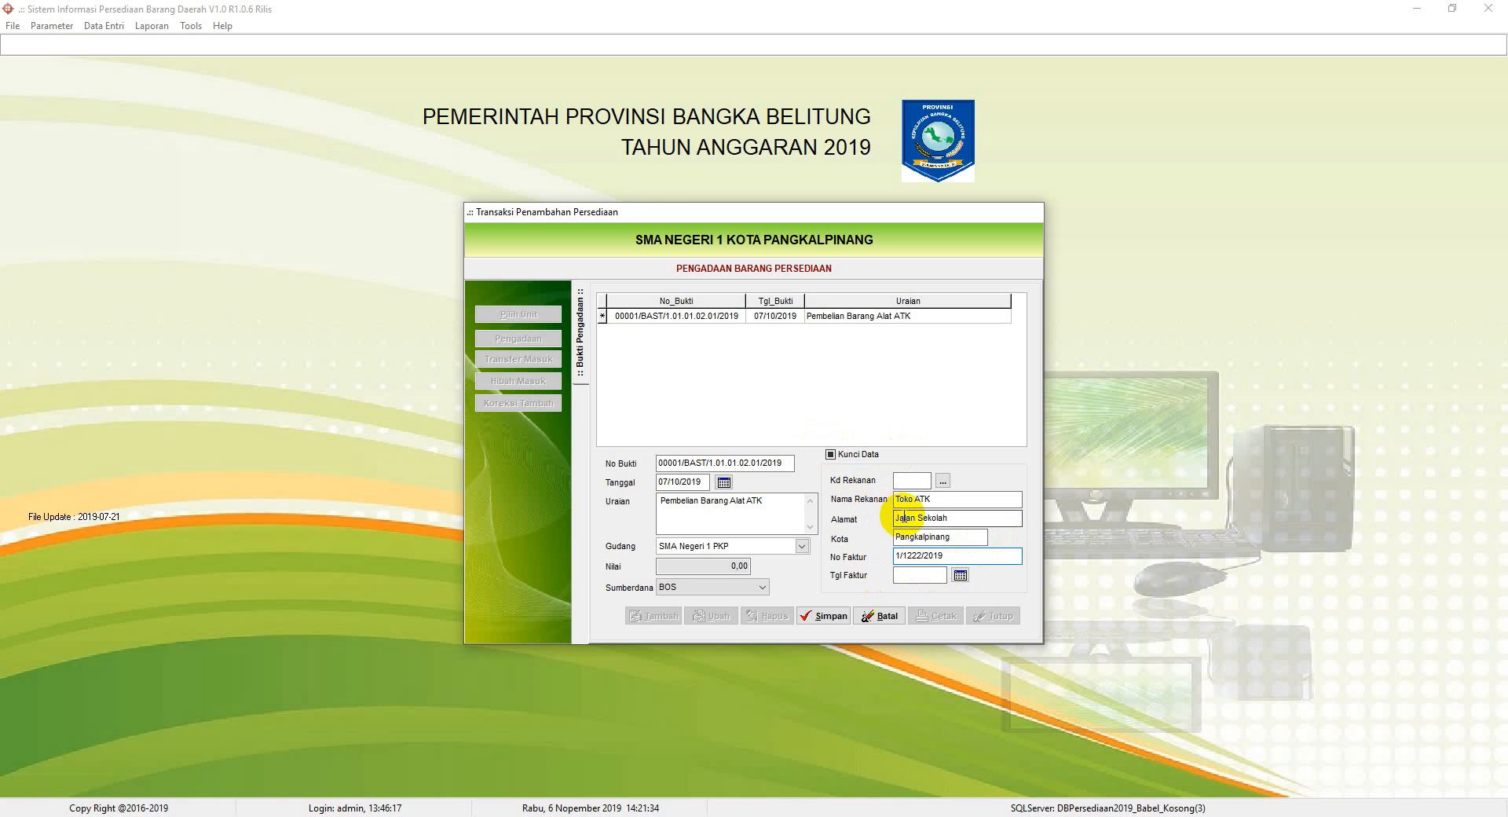
# Set the invoice date (Tgl Faktur) to 07/10/2019 and save the procurement record.
pyautogui.click(960, 575)
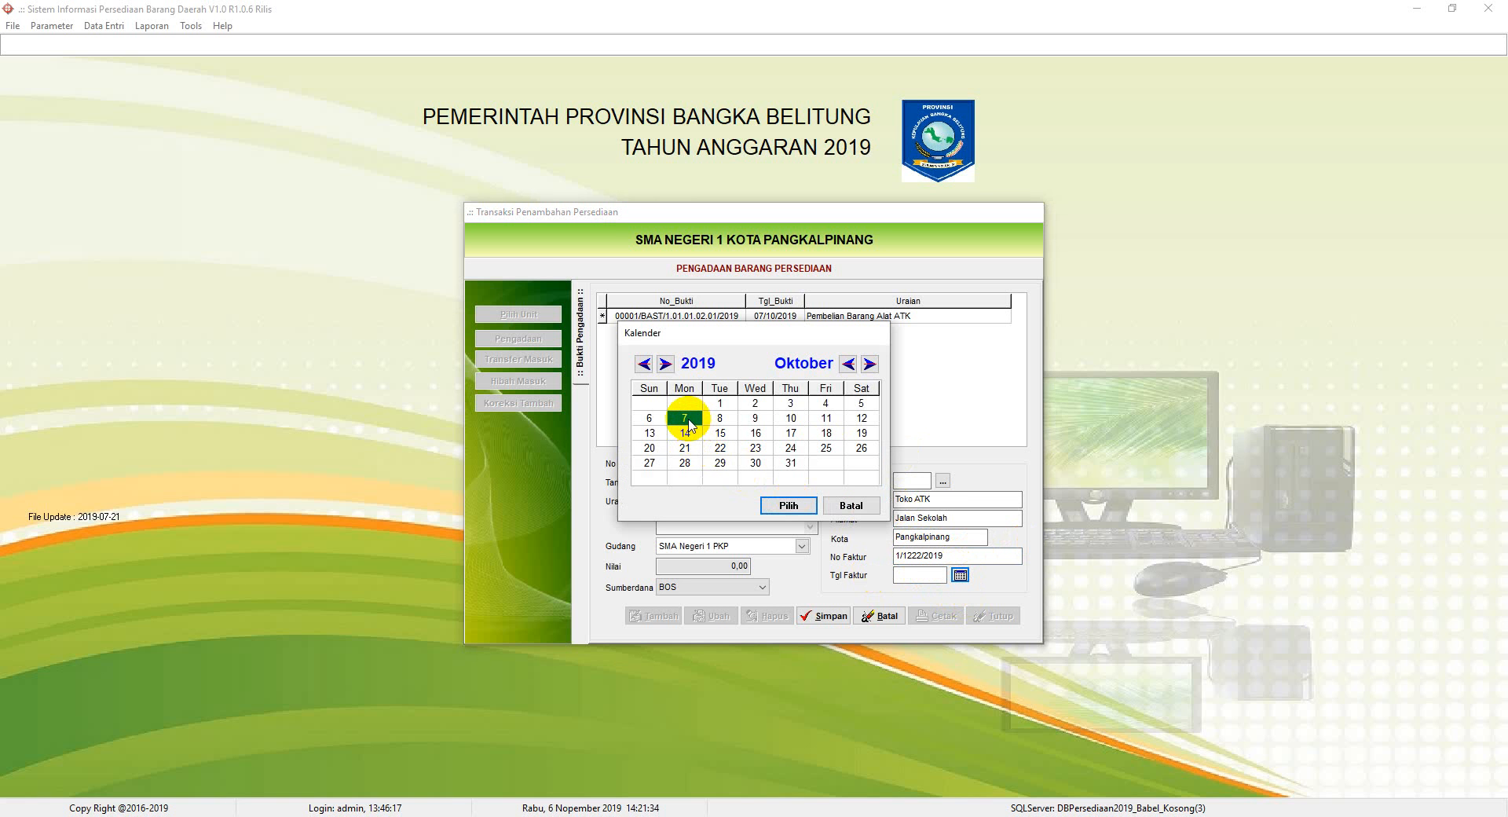
pyautogui.click(781, 505)
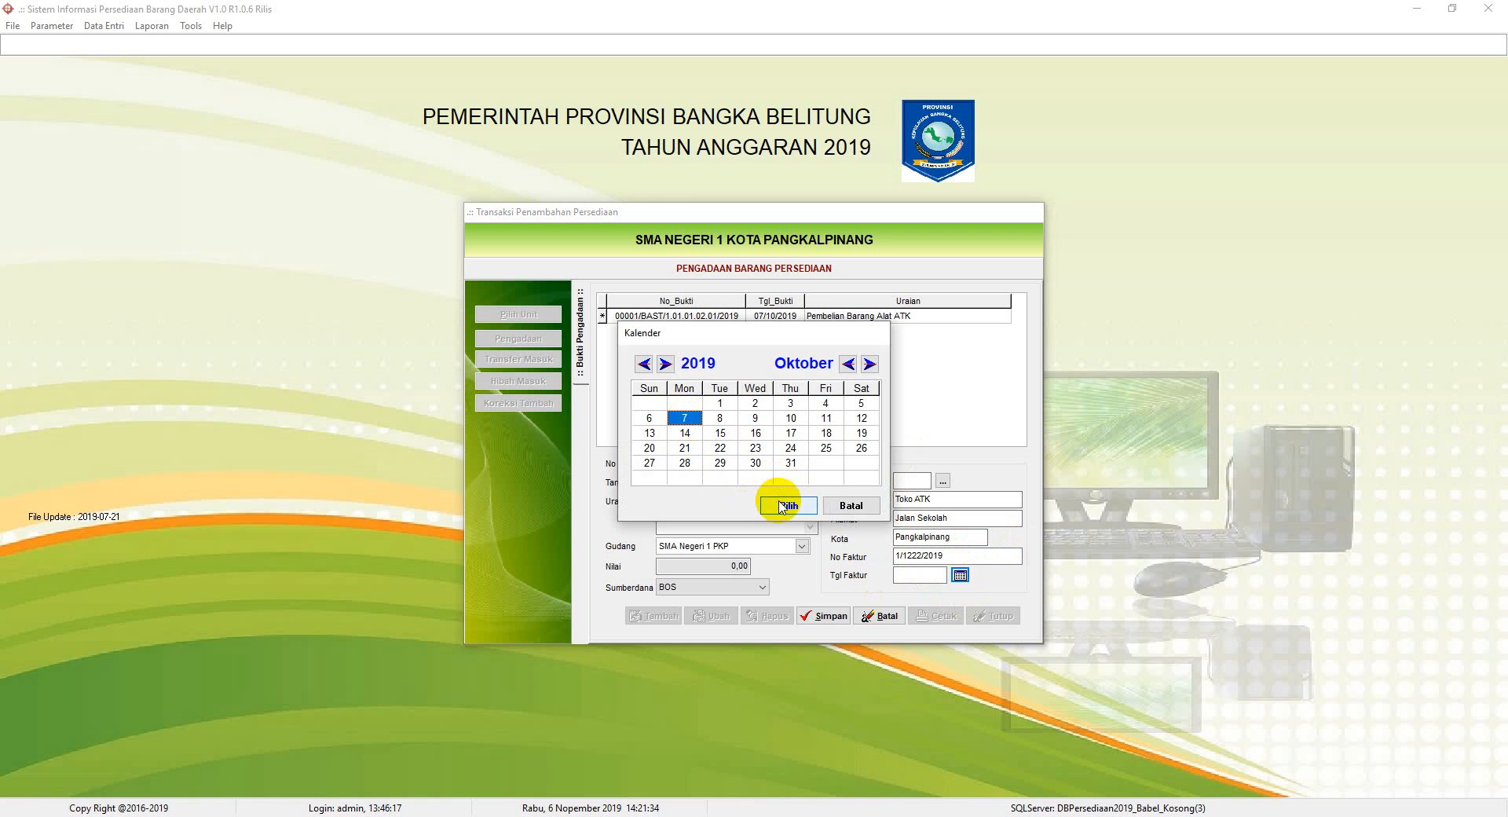
pyautogui.click(781, 506)
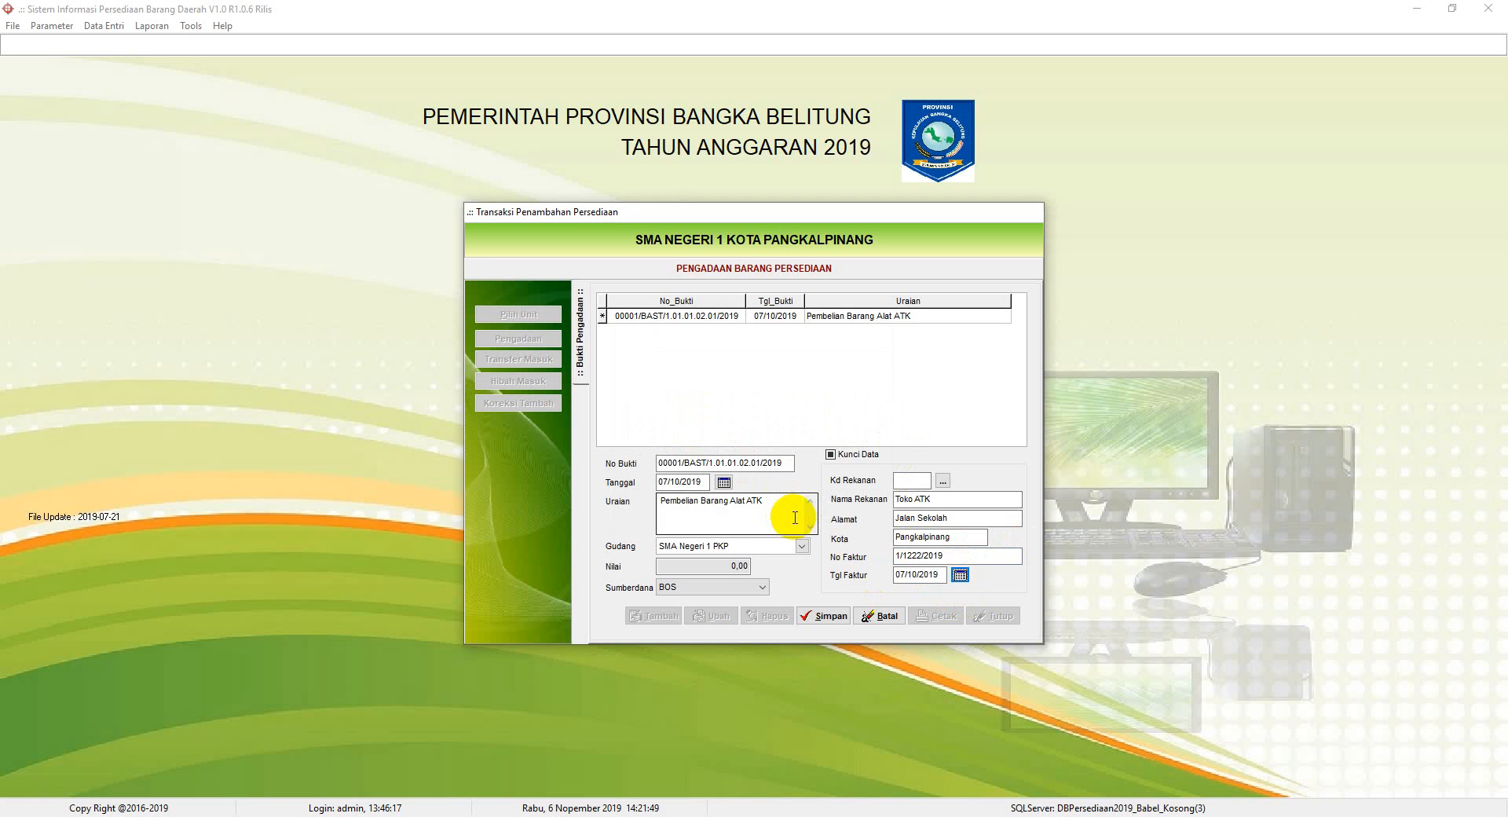
pyautogui.click(837, 616)
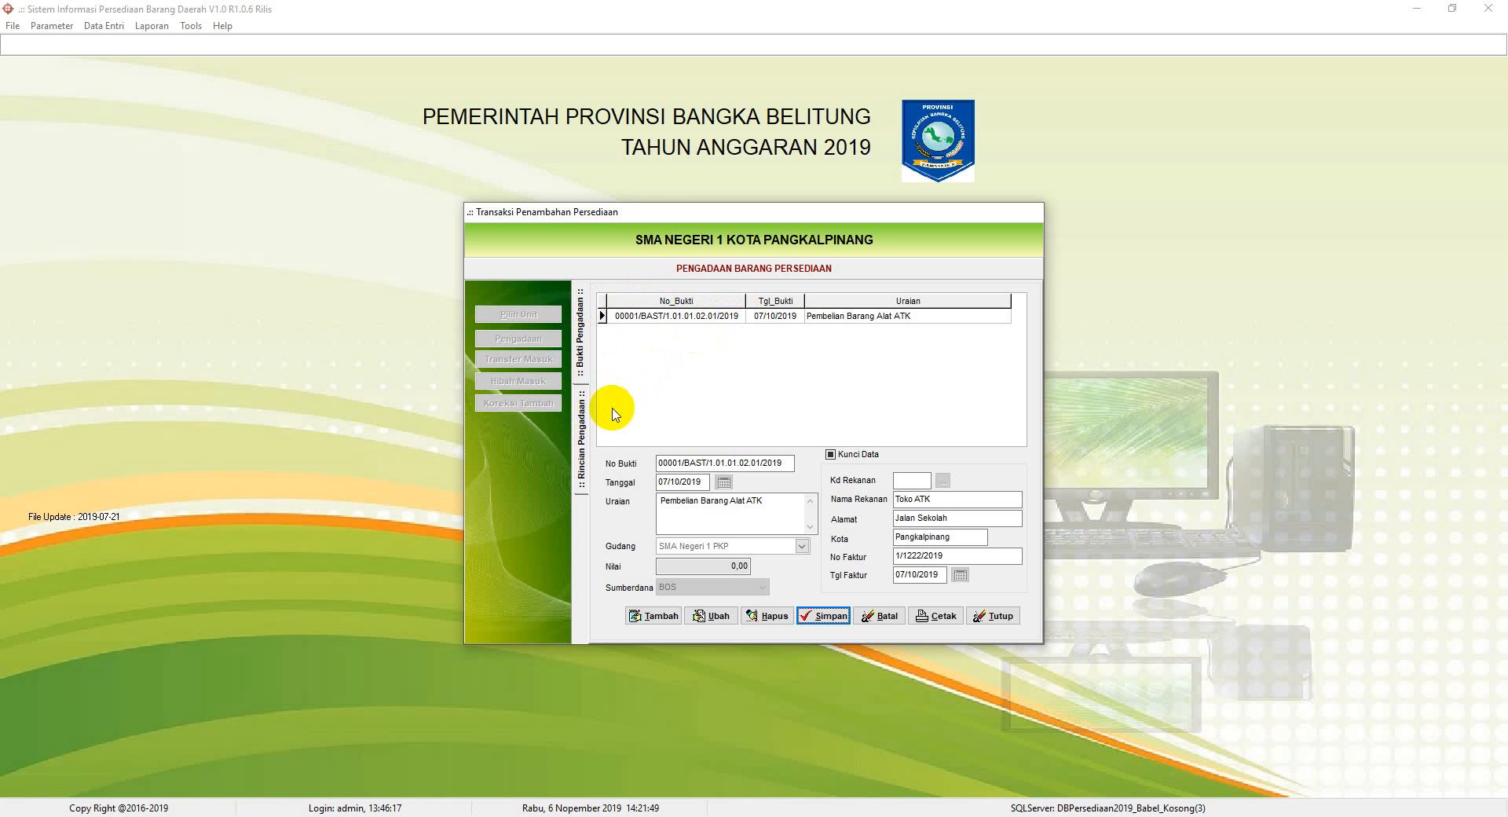
# Open the saved record's procurement details (Rincian Pengadaan) and add the item Kertas A4 Uk. 70 gram from the goods list.
pyautogui.click(589, 462)
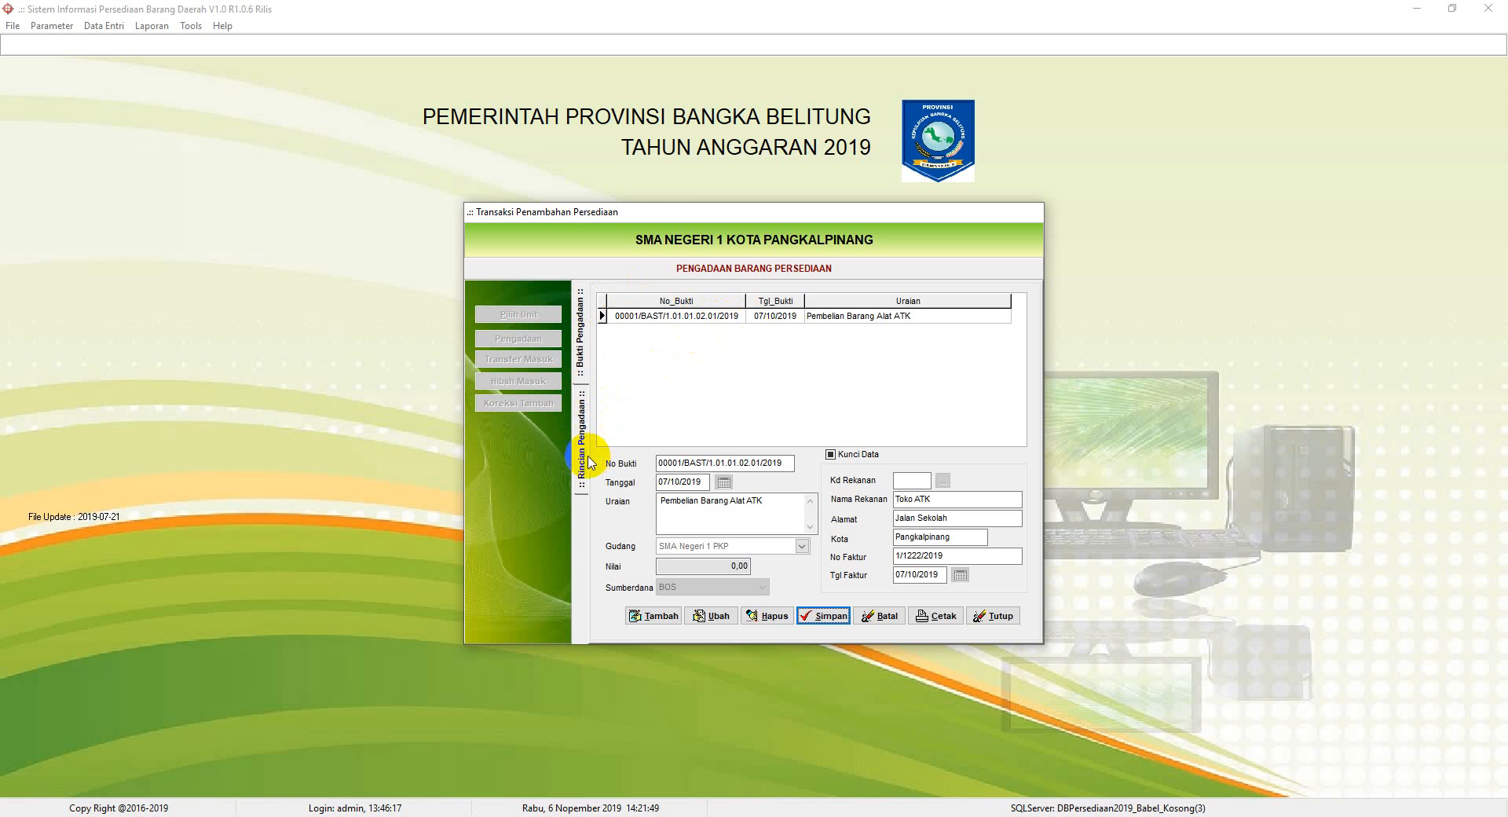
pyautogui.click(692, 316)
pyautogui.click(580, 432)
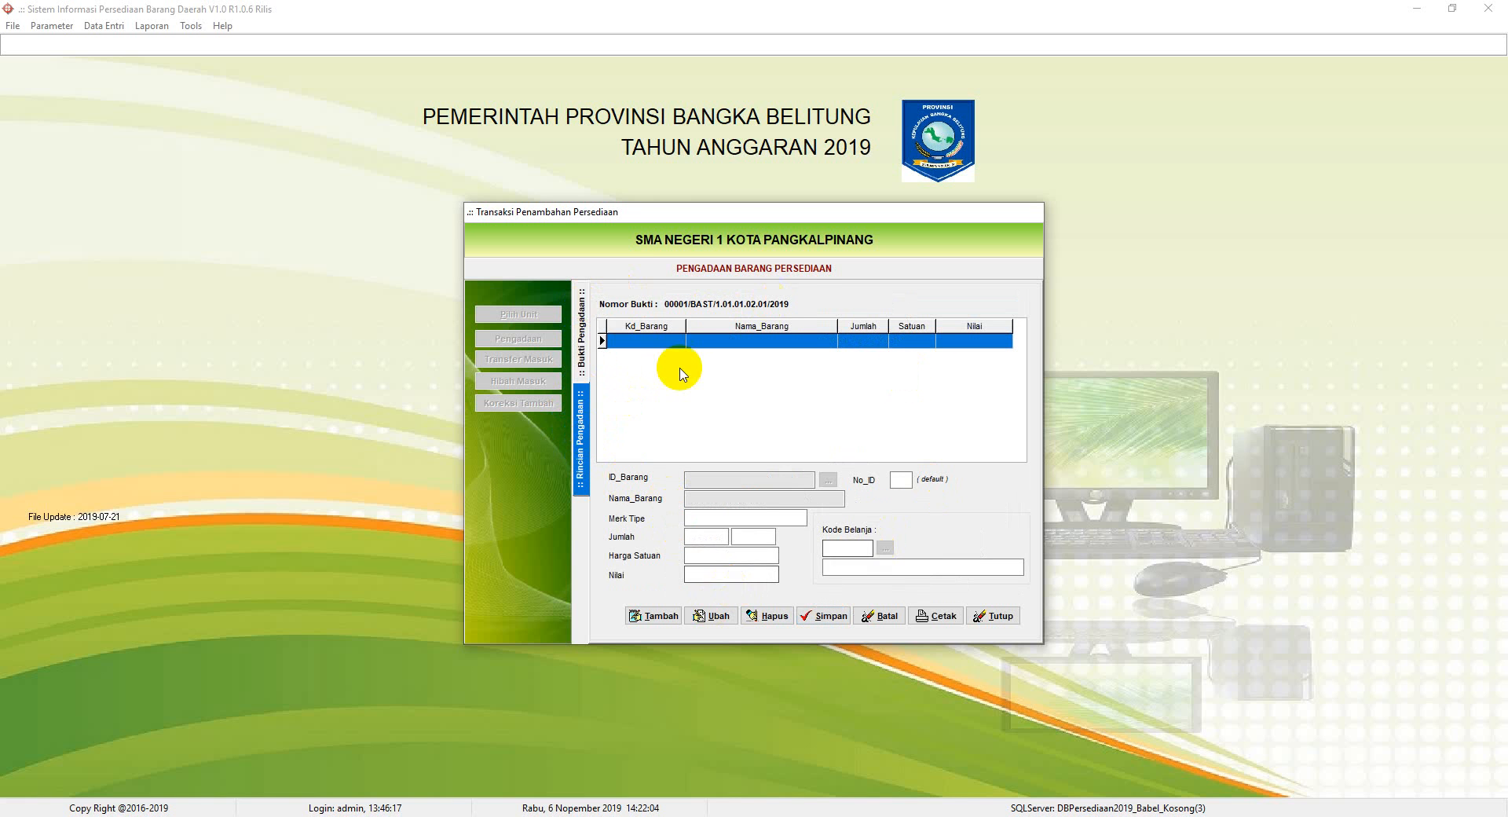
pyautogui.click(661, 616)
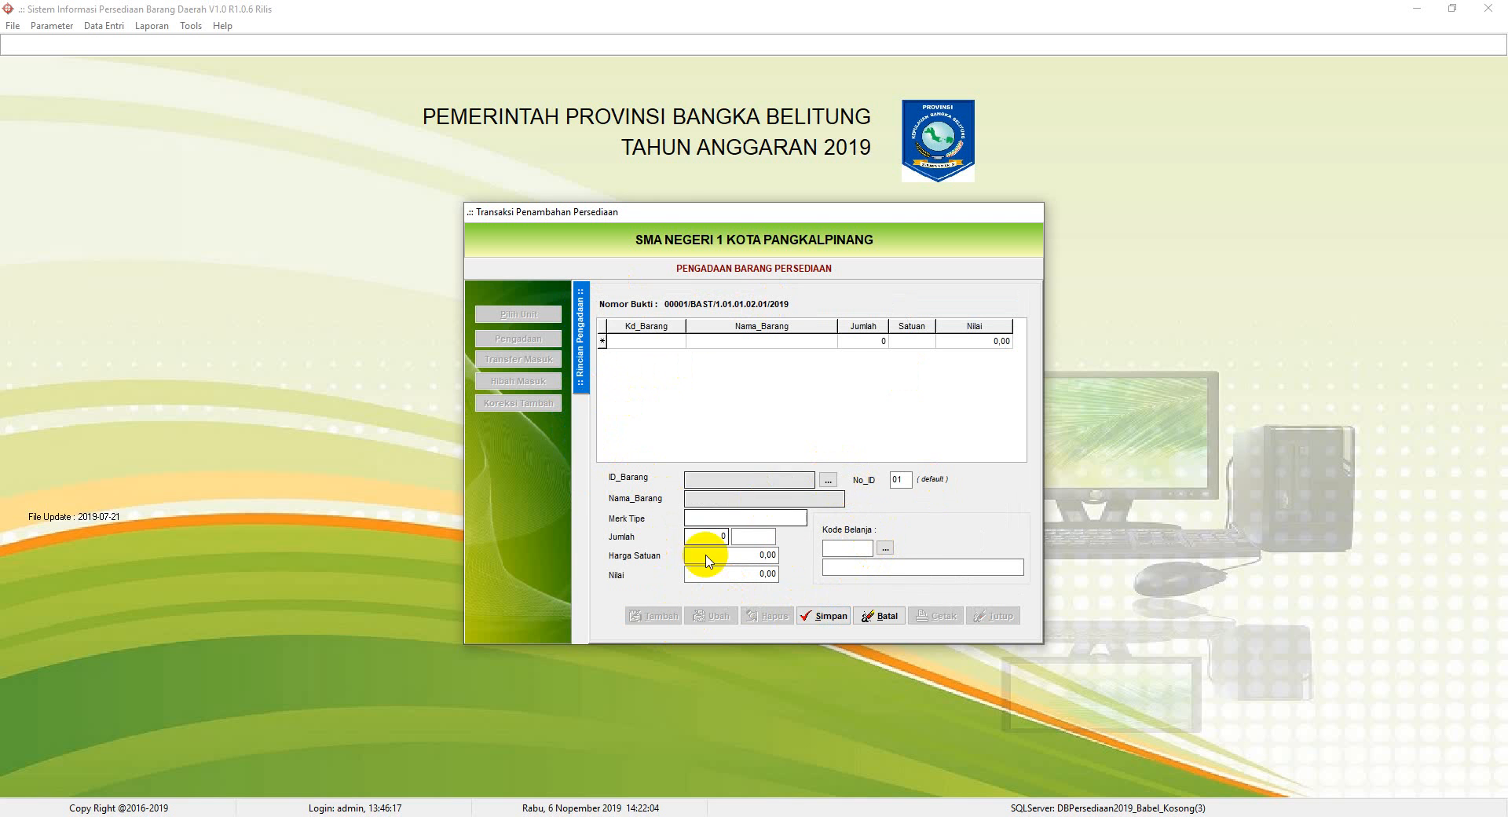
pyautogui.click(827, 479)
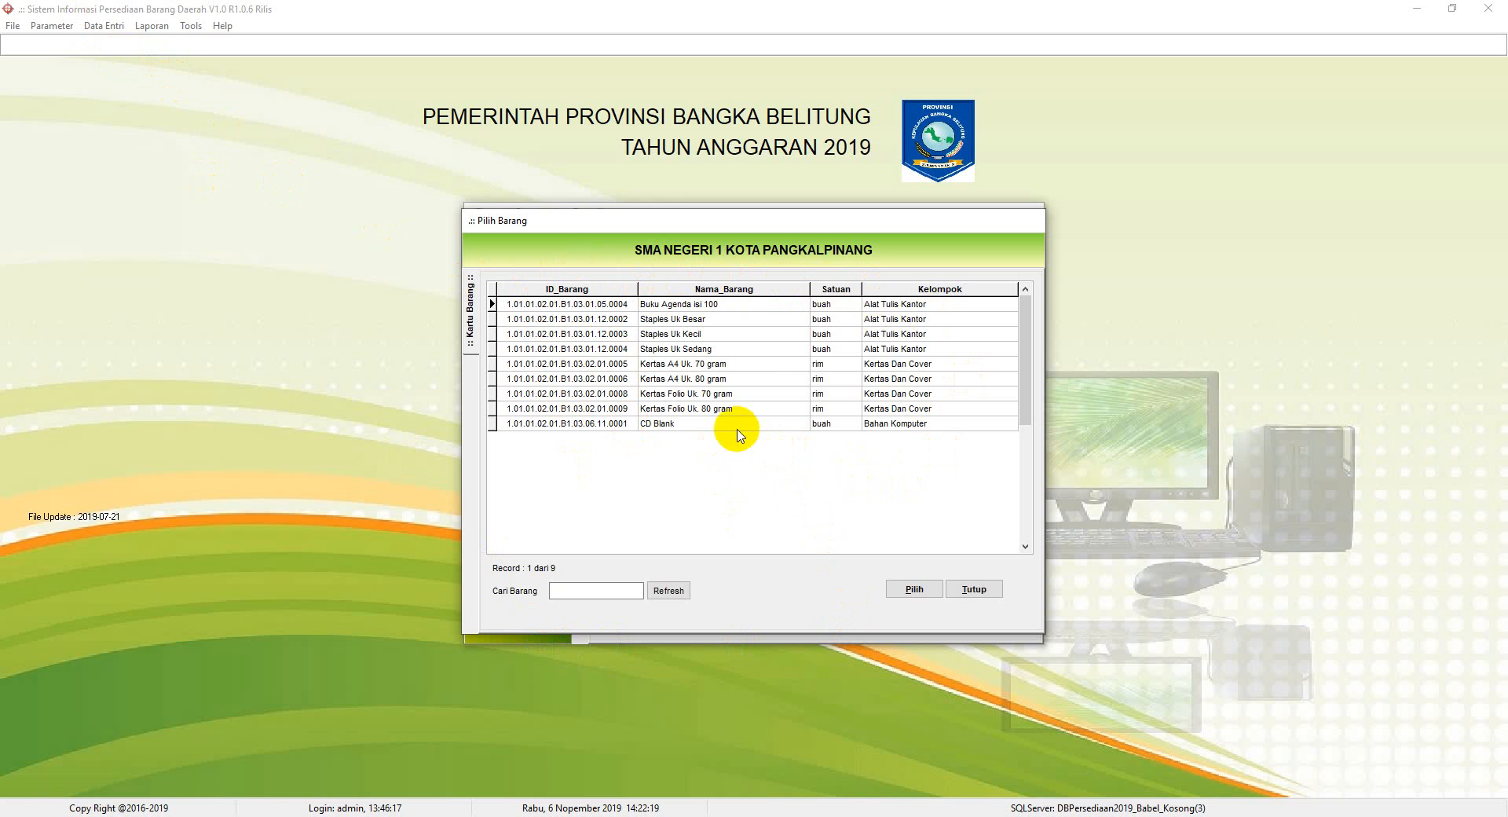
pyautogui.click(734, 364)
pyautogui.click(936, 594)
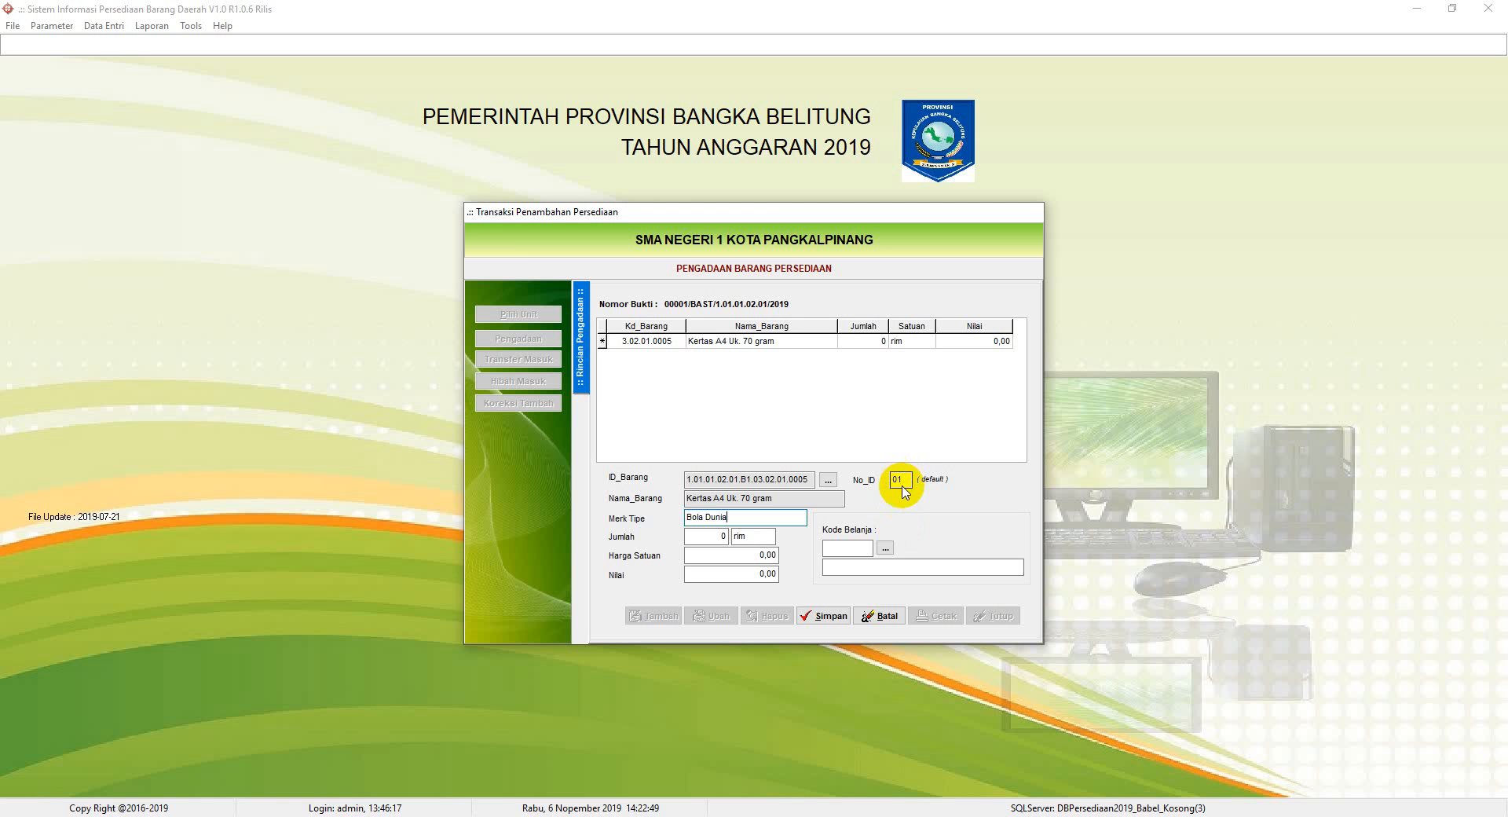
# Enter the brand Bola Dunia, a quantity of 10 rim and a unit price of 60.000 for the paper item.
pyautogui.click(717, 536)
pyautogui.write('1')
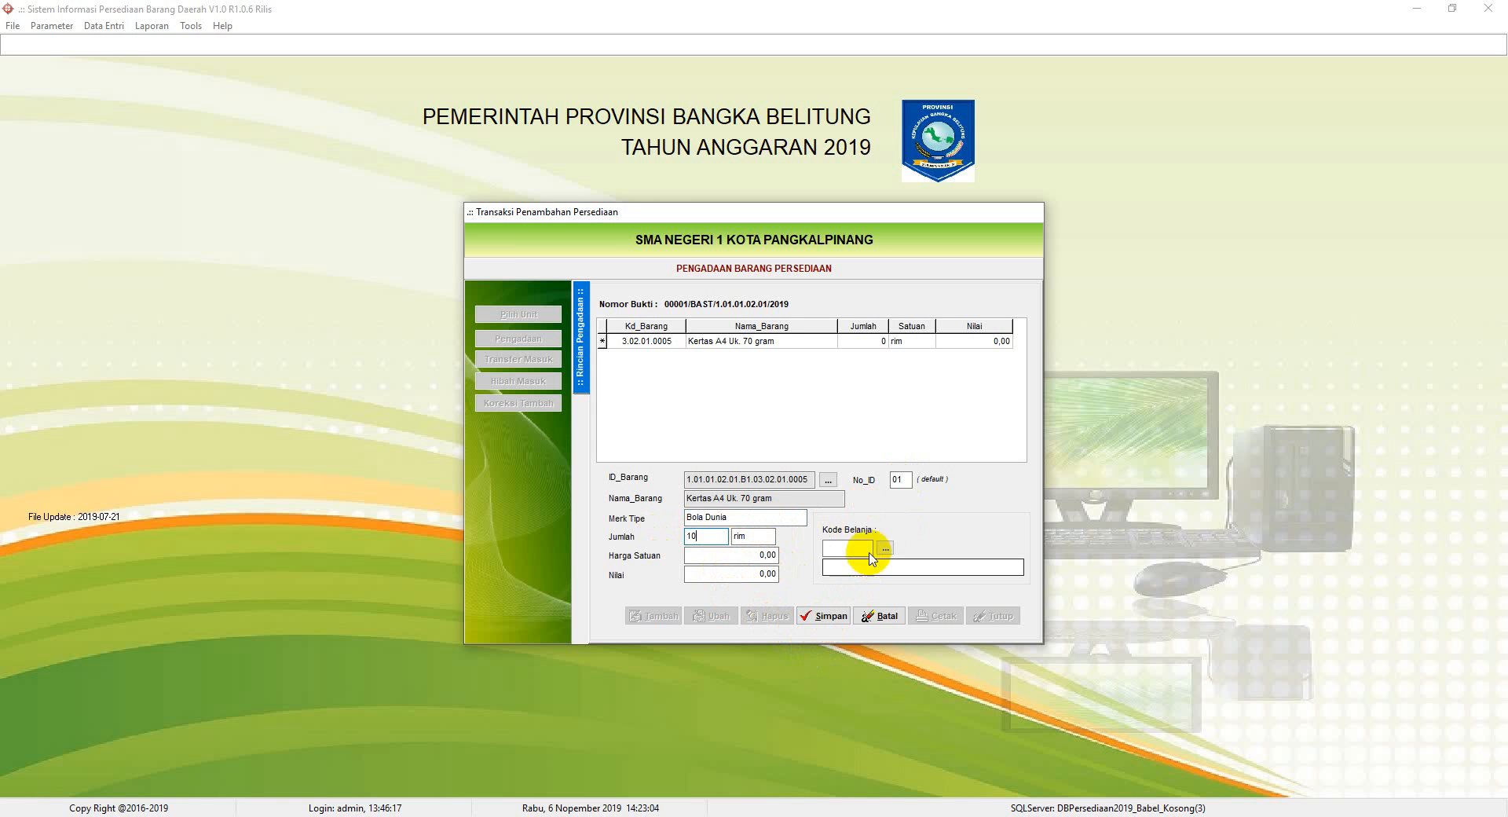
pyautogui.click(775, 553)
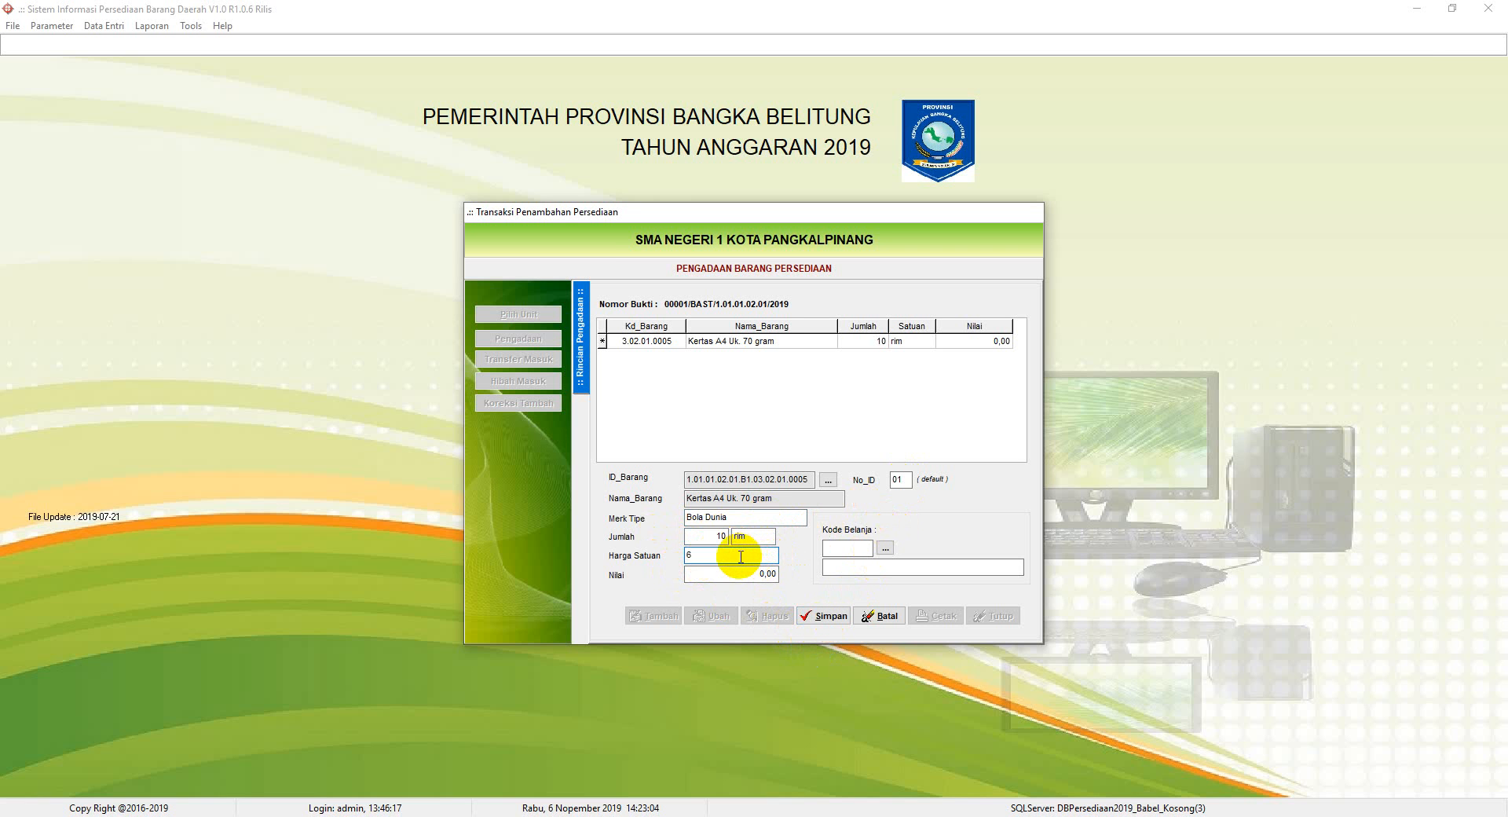
# Assign expenditure code 5.2.2.01.01 Belanja Alat Tulis Kantor, under Belanja Bahan Pakai Habis, to the paper item and save it.
pyautogui.click(885, 547)
pyautogui.doubleClick(656, 365)
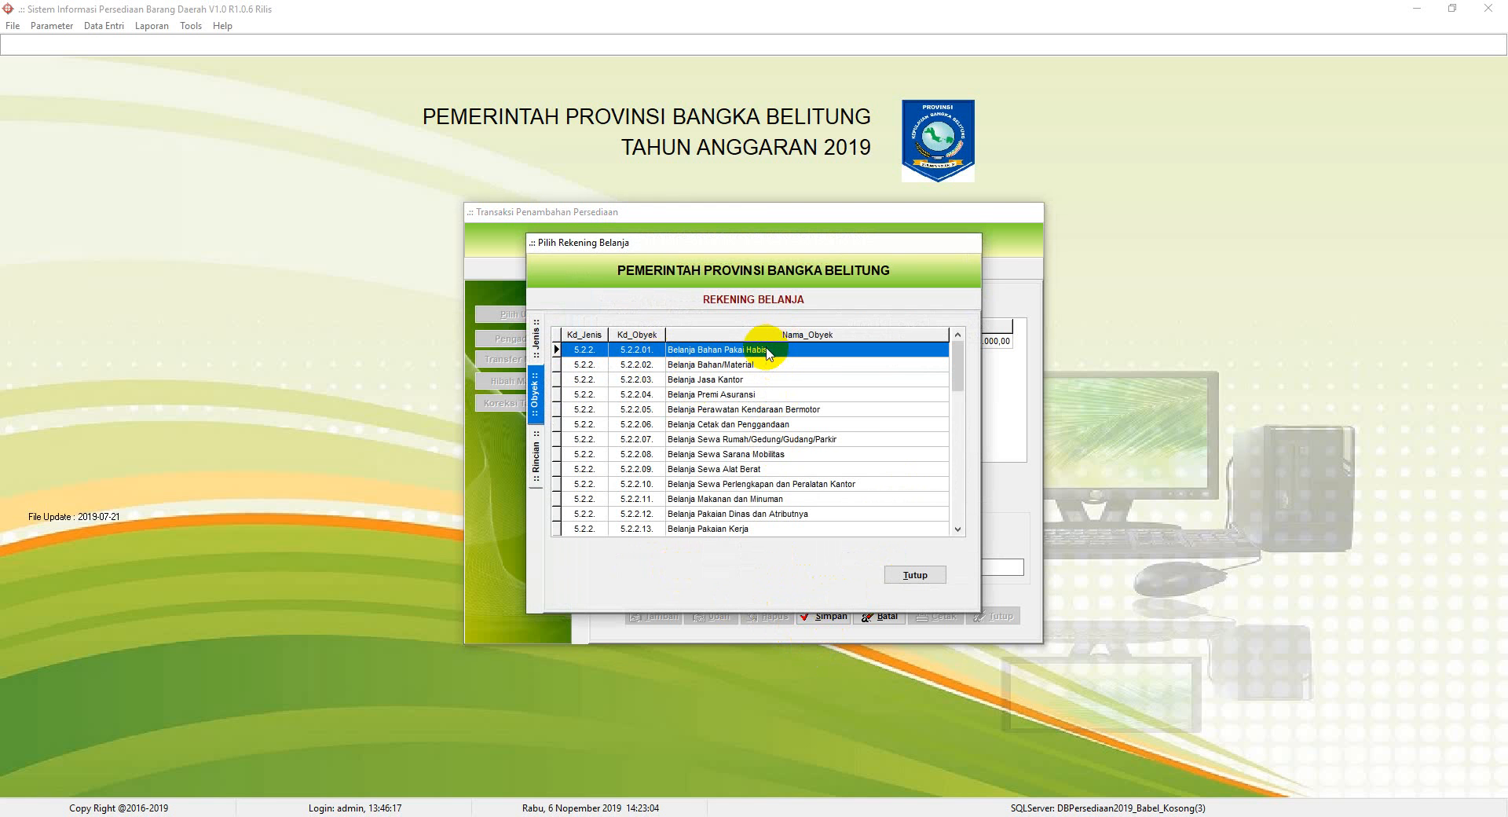
pyautogui.doubleClick(780, 351)
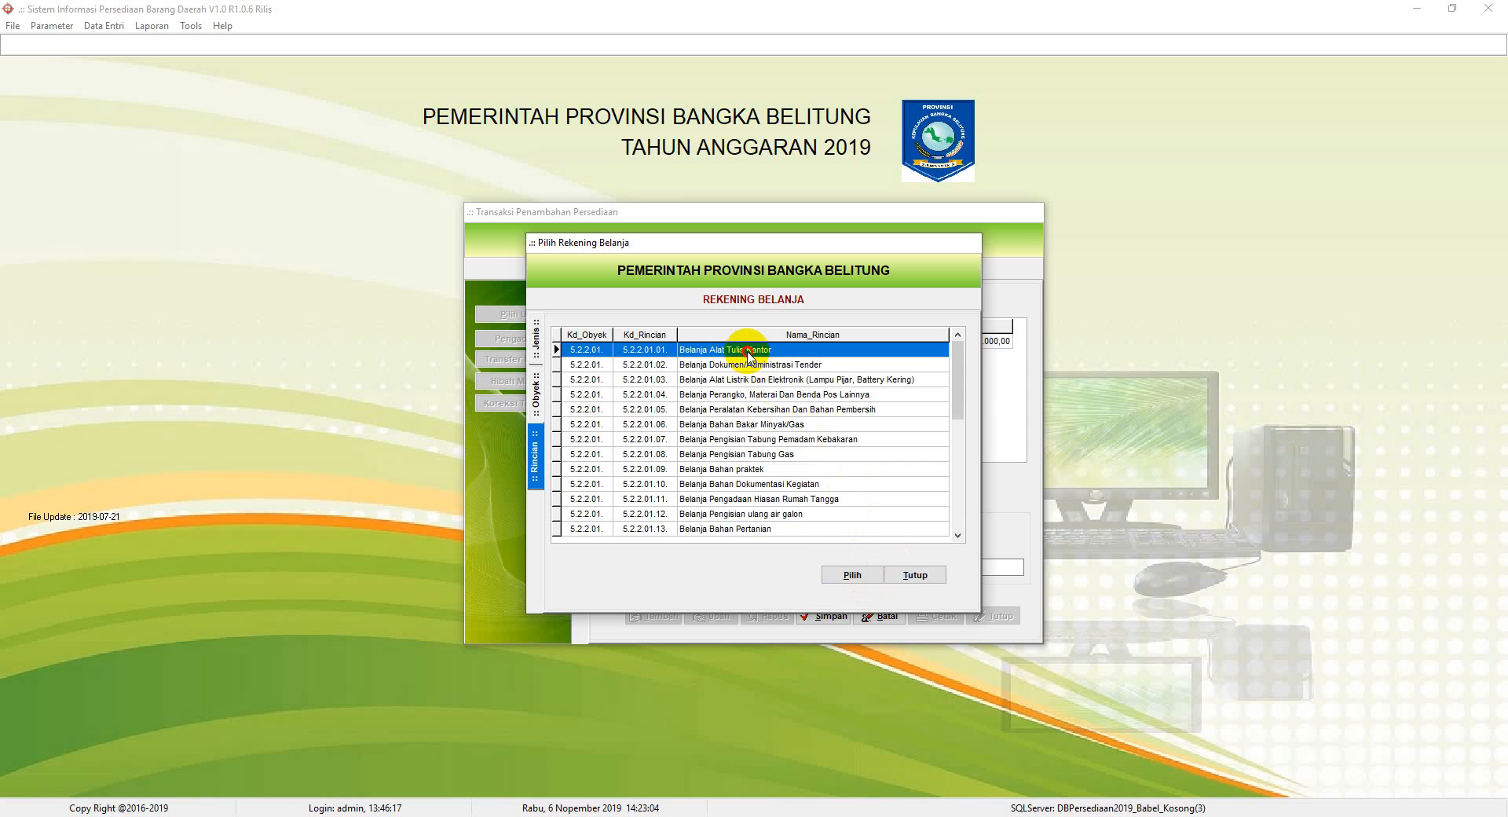
pyautogui.click(872, 577)
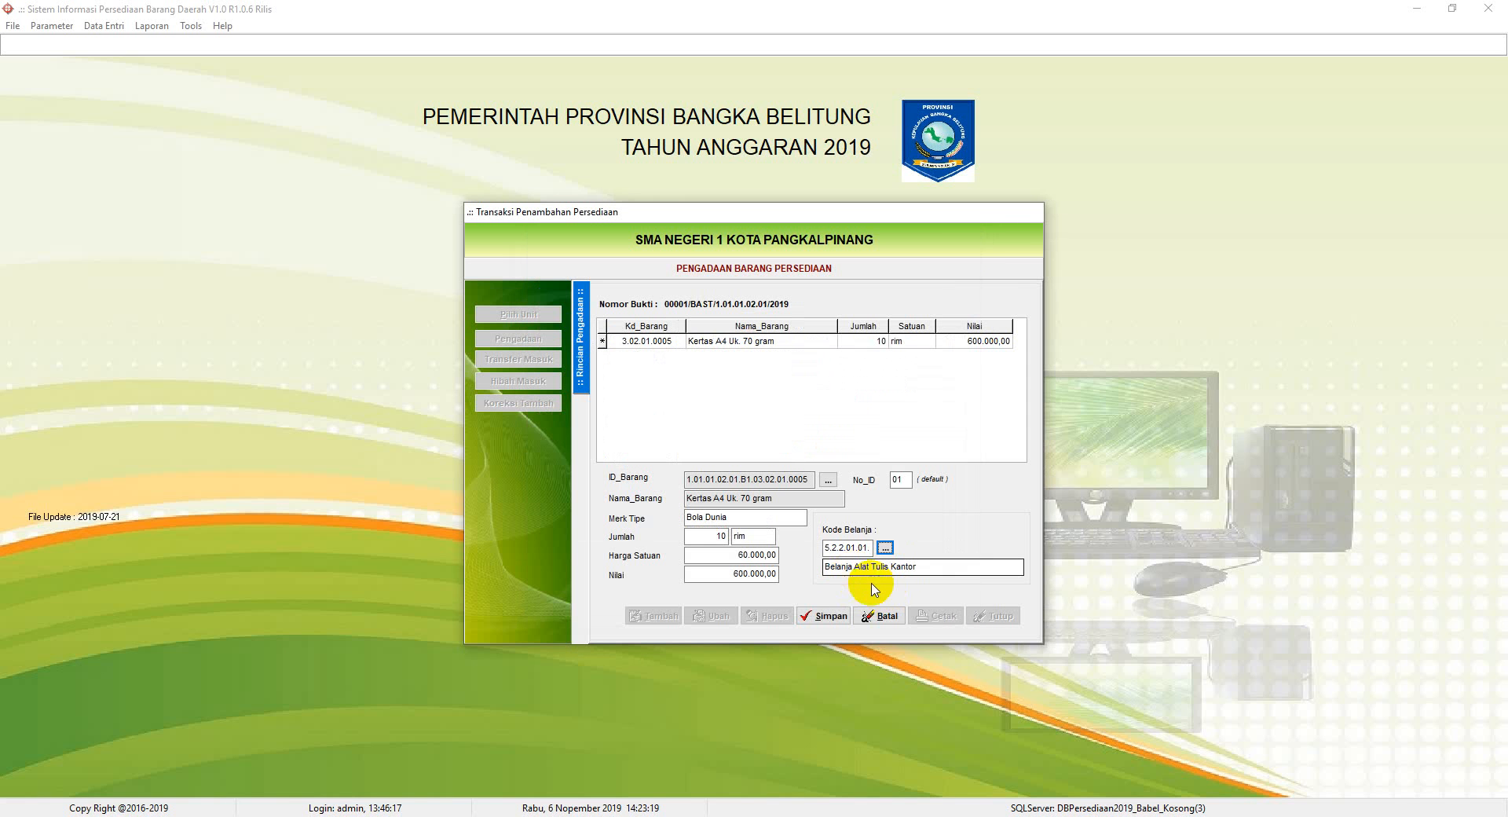
pyautogui.click(845, 618)
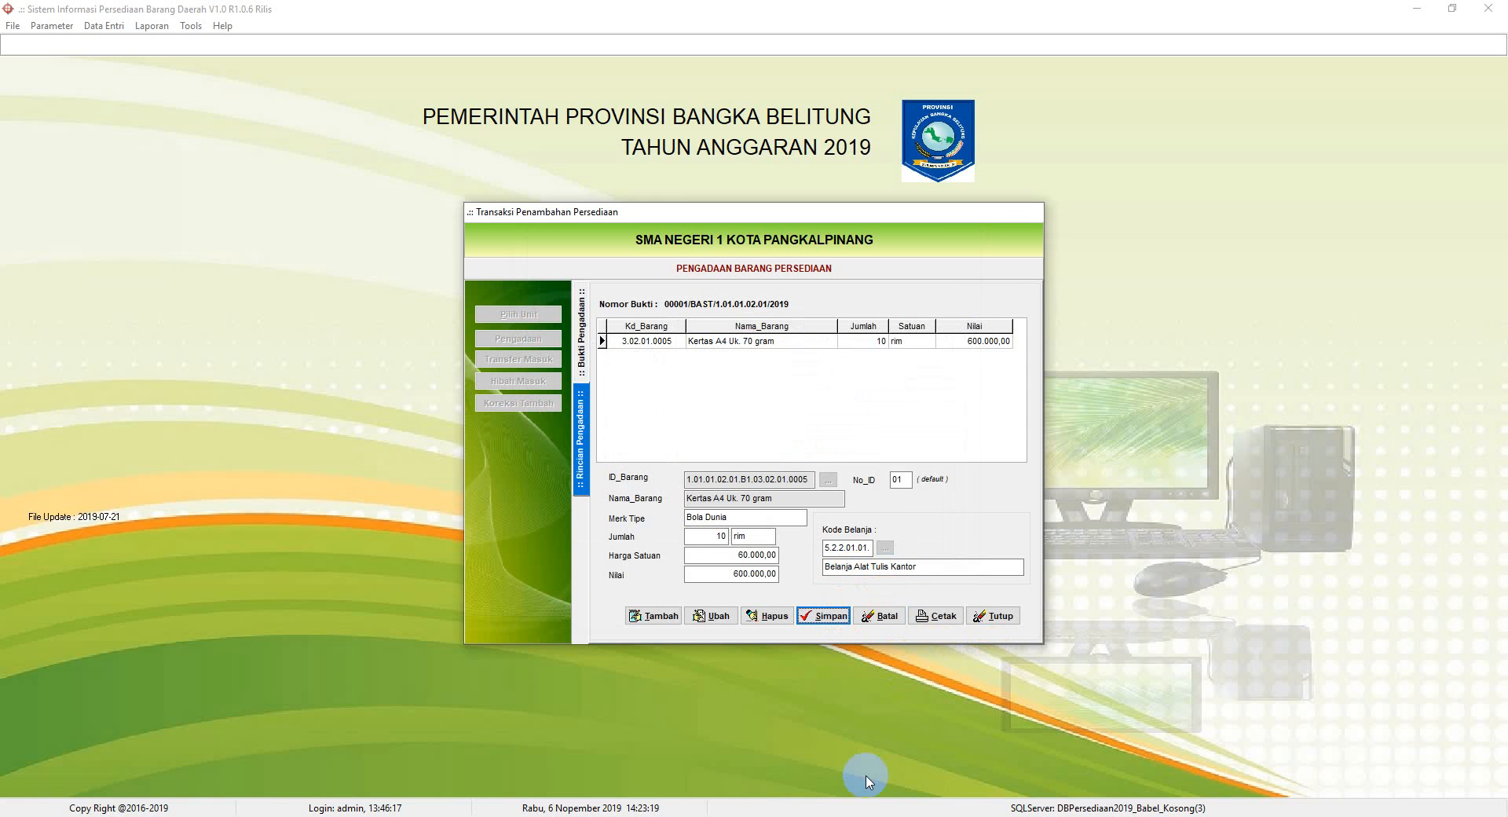